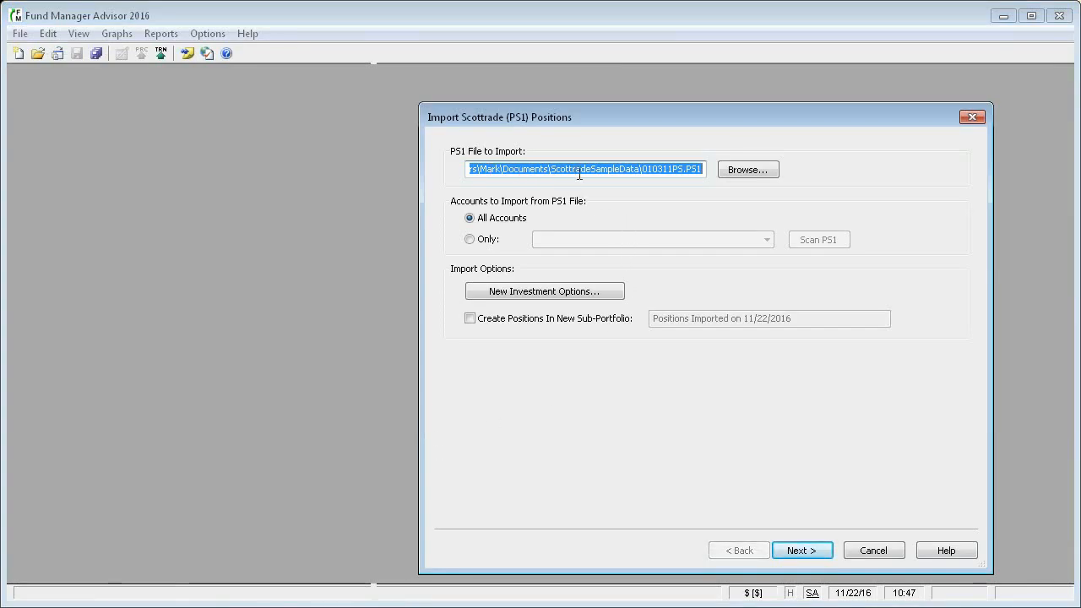
# Preview the position import for all accounts from the Scottrade file 010311PS.PS1.
pyautogui.click(644, 171)
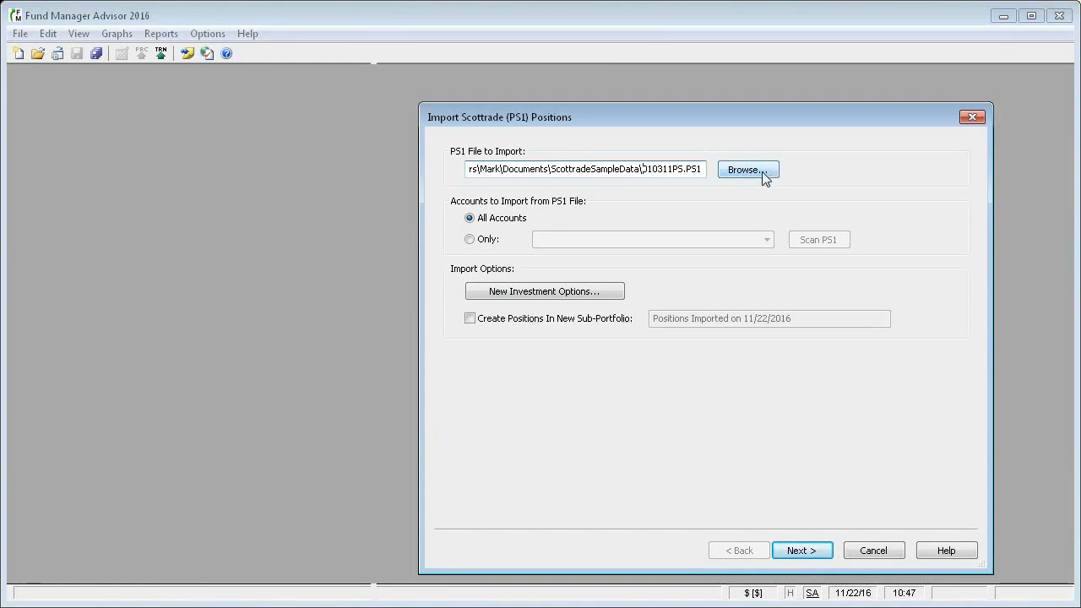
pyautogui.moveTo(674, 171); pyautogui.dragTo(643, 171)
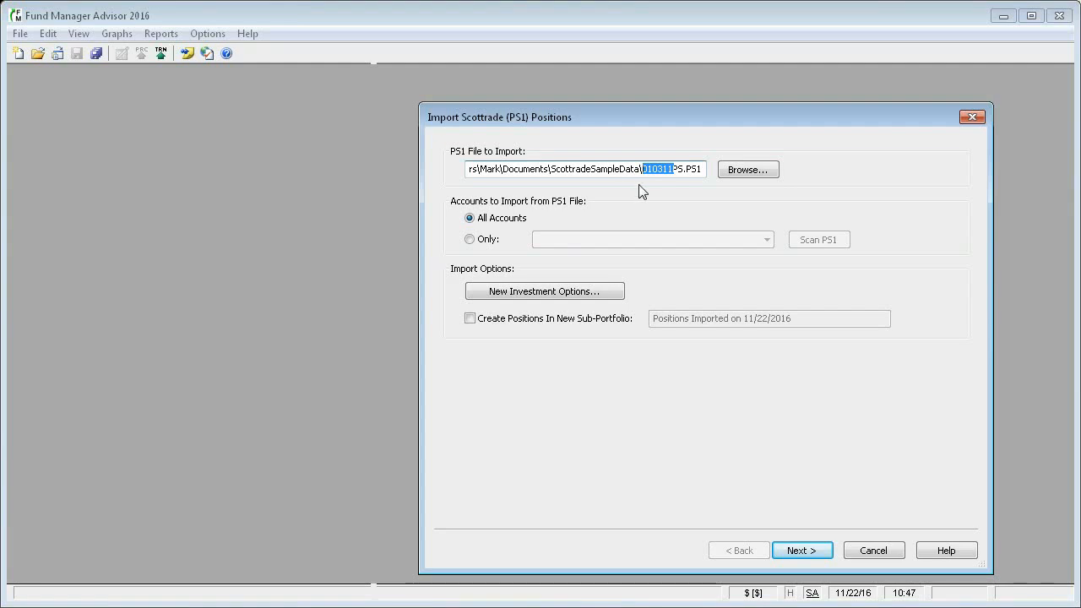
pyautogui.click(651, 171)
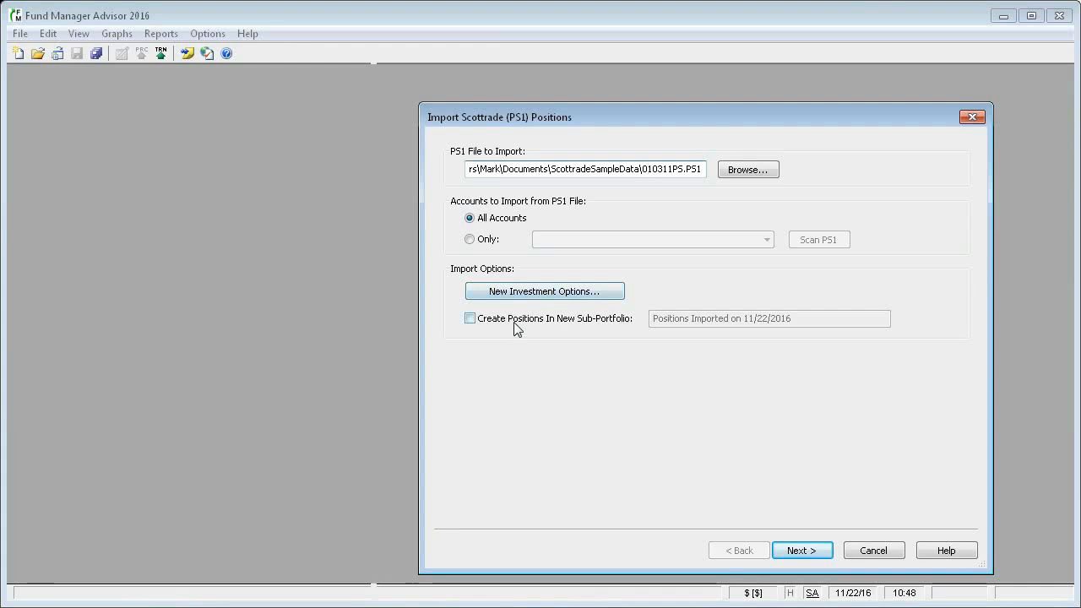
pyautogui.click(809, 554)
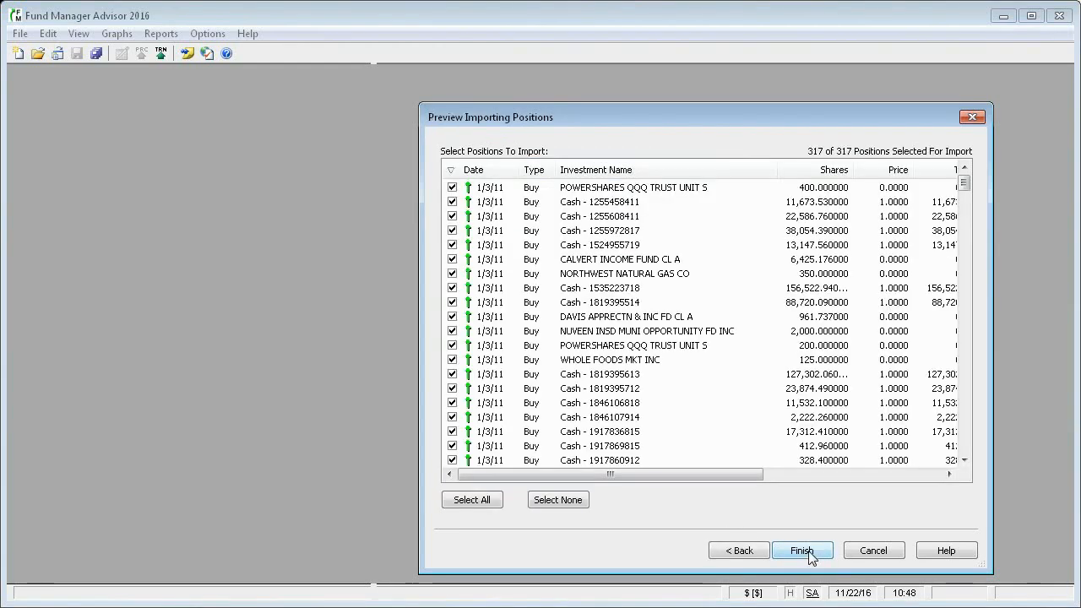
# Widen the import preview to show the Portfolio and New Inv. columns, and import all listed positions.
pyautogui.moveTo(551, 114); pyautogui.dragTo(376, 98)
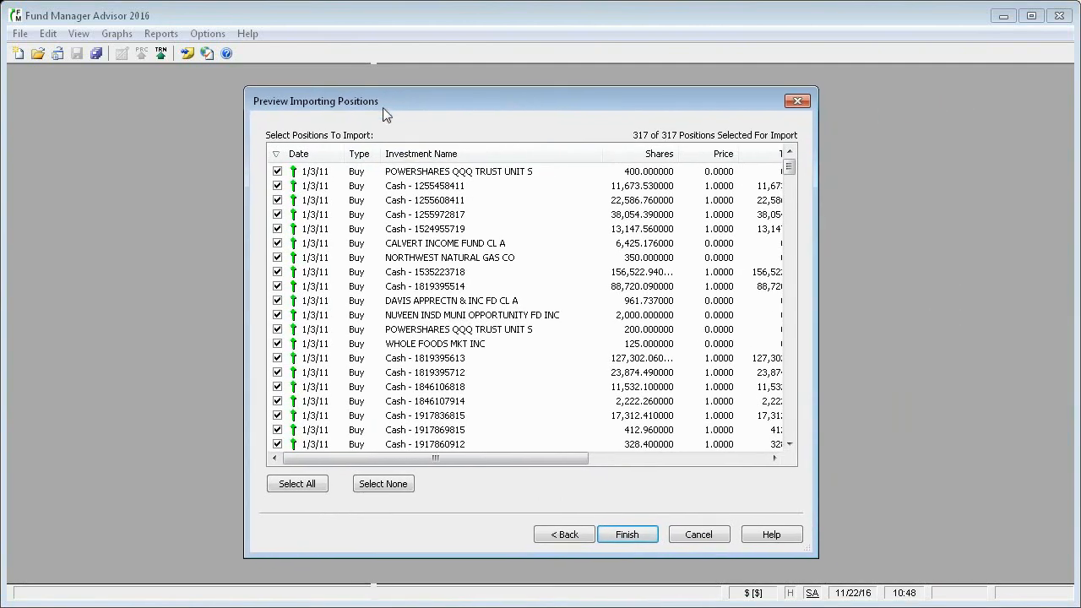
pyautogui.moveTo(811, 254); pyautogui.dragTo(1005, 264)
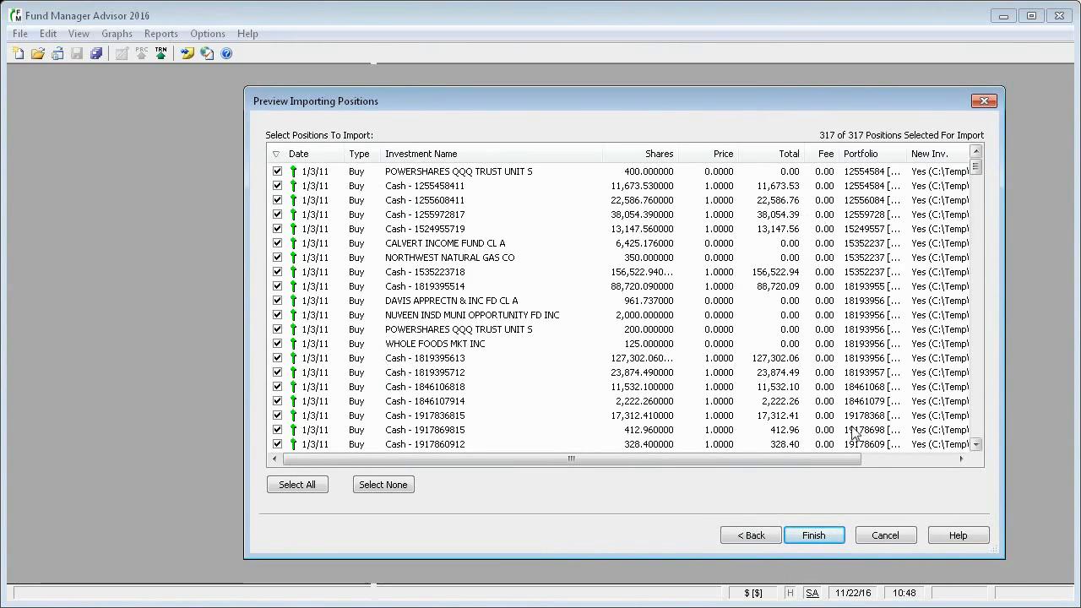
pyautogui.click(815, 538)
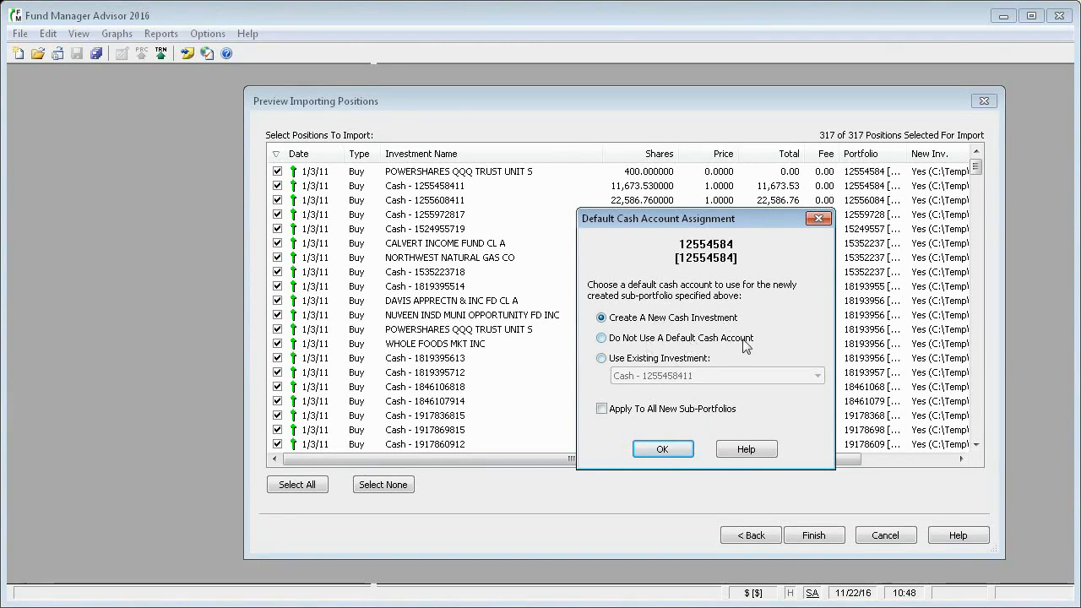
# Assign each newly created sub-portfolio its matching existing cash investment as the default cash account.
pyautogui.click(658, 359)
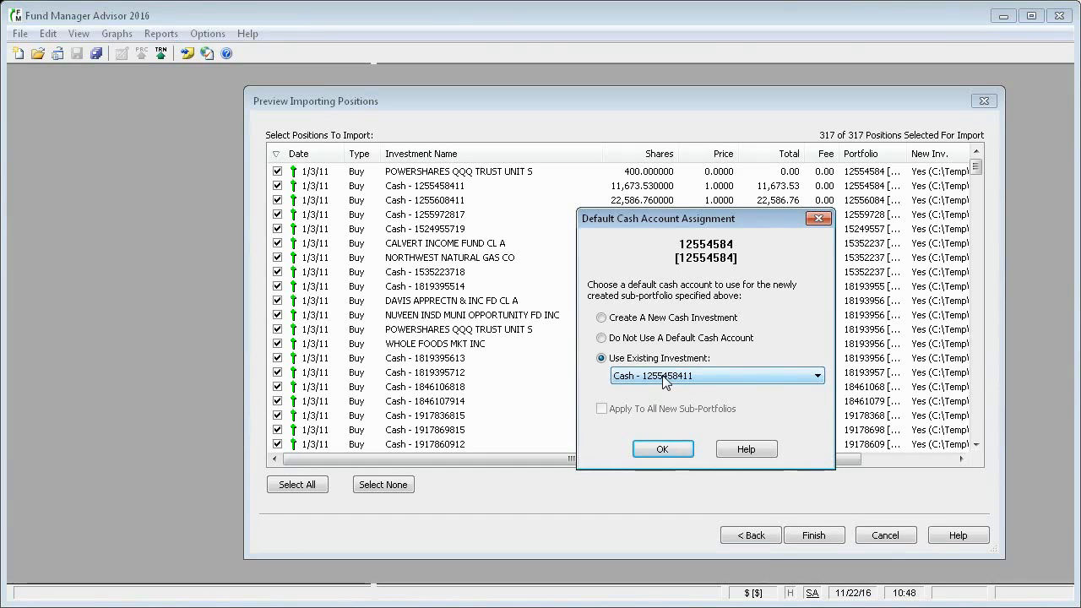
pyautogui.click(672, 453)
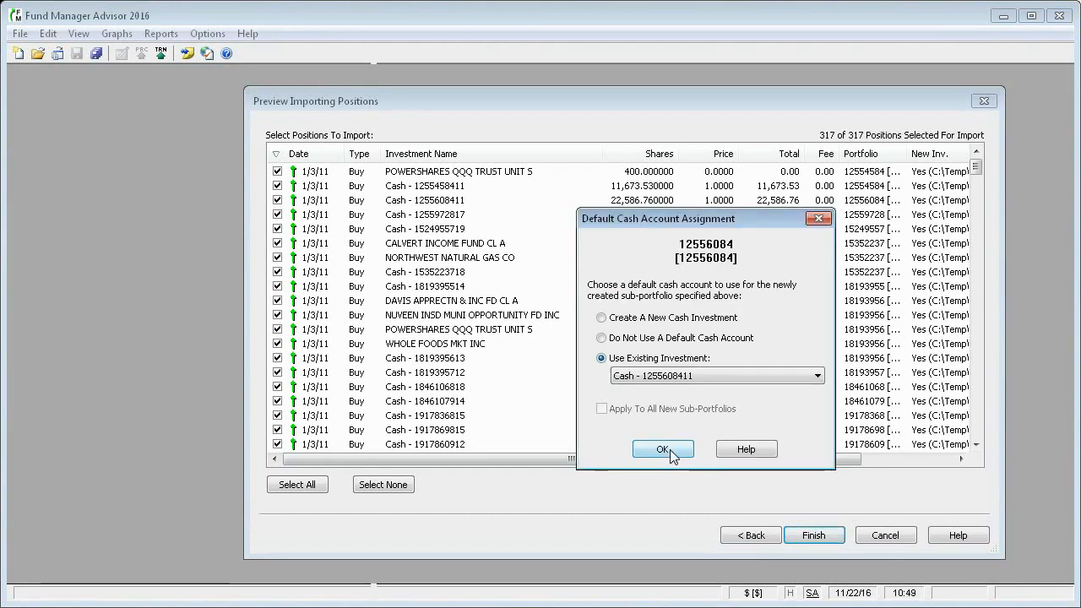
pyautogui.click(672, 454)
pyautogui.click(672, 453)
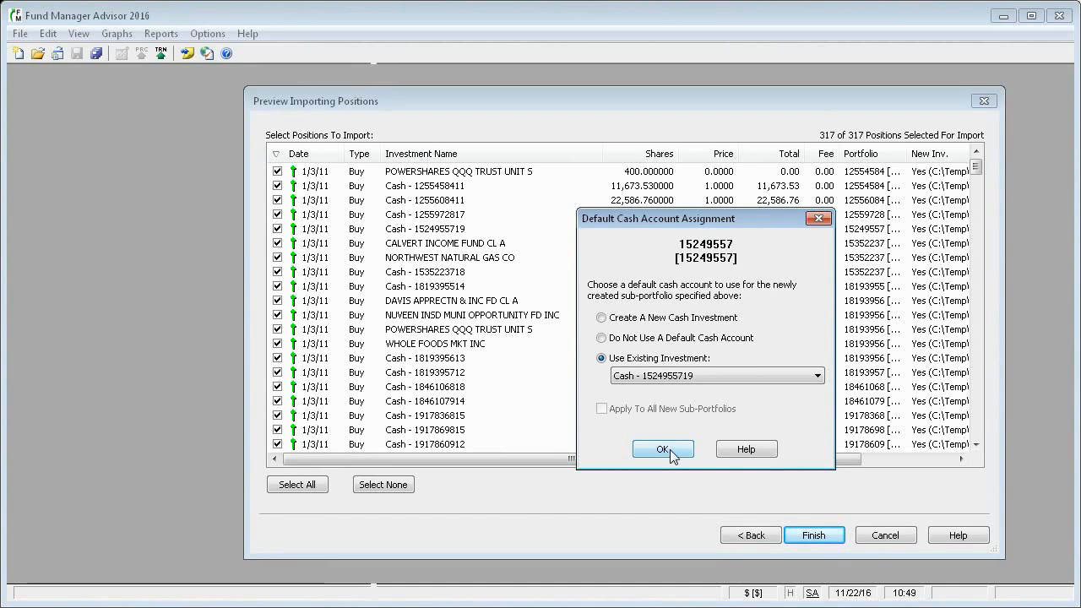
pyautogui.click(672, 455)
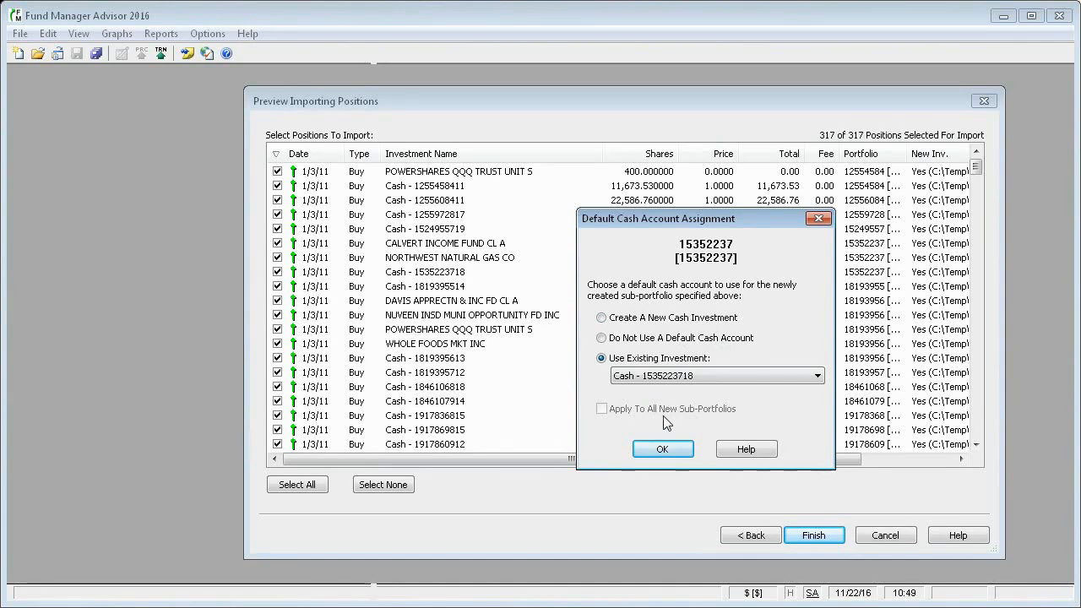
pyautogui.click(678, 451)
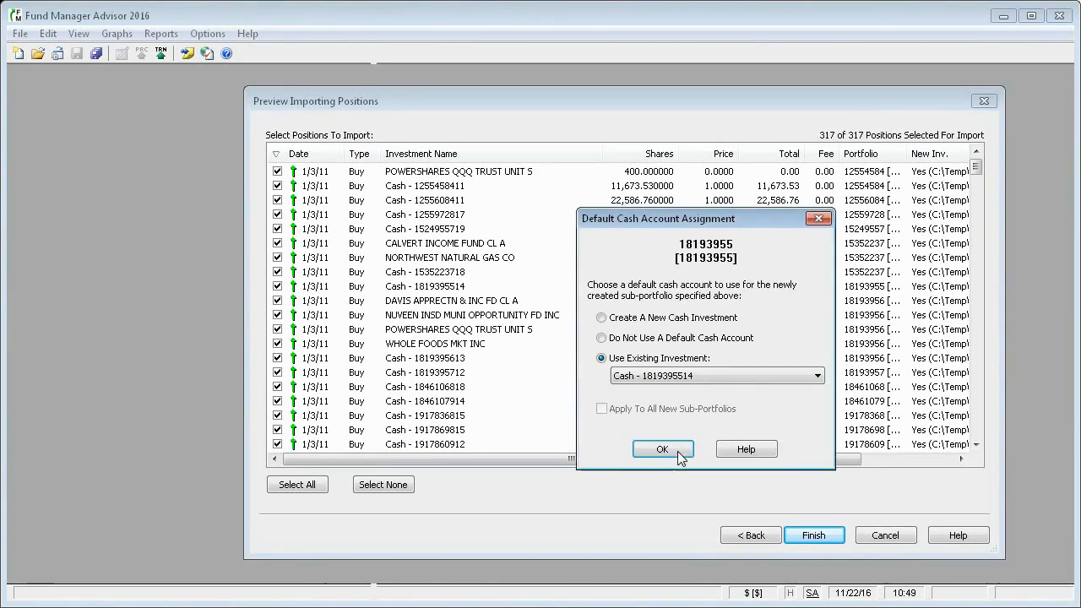
pyautogui.click(680, 453)
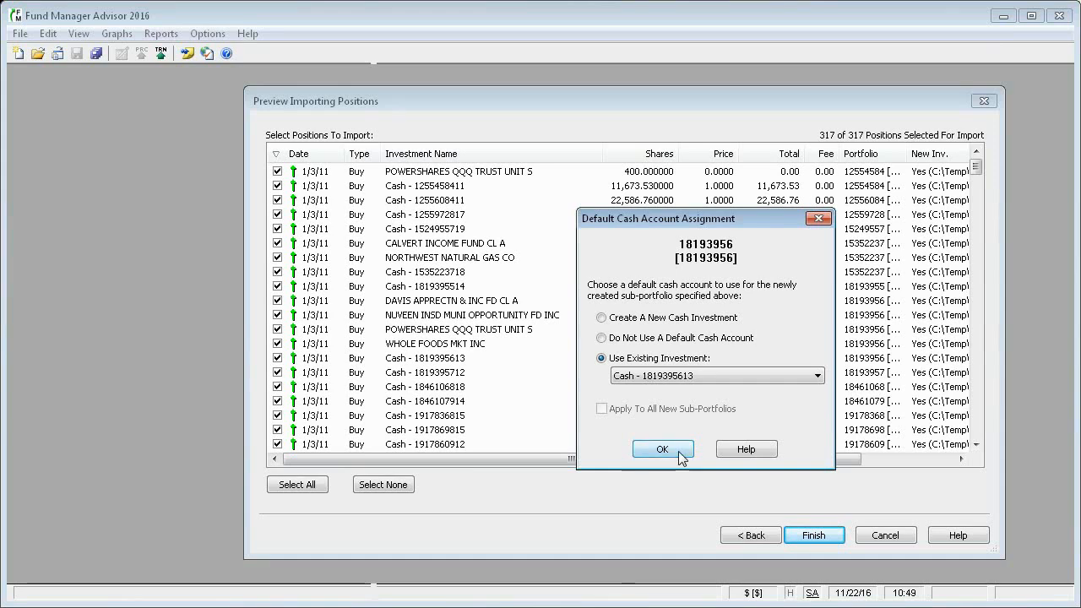
pyautogui.click(679, 453)
pyautogui.click(679, 453)
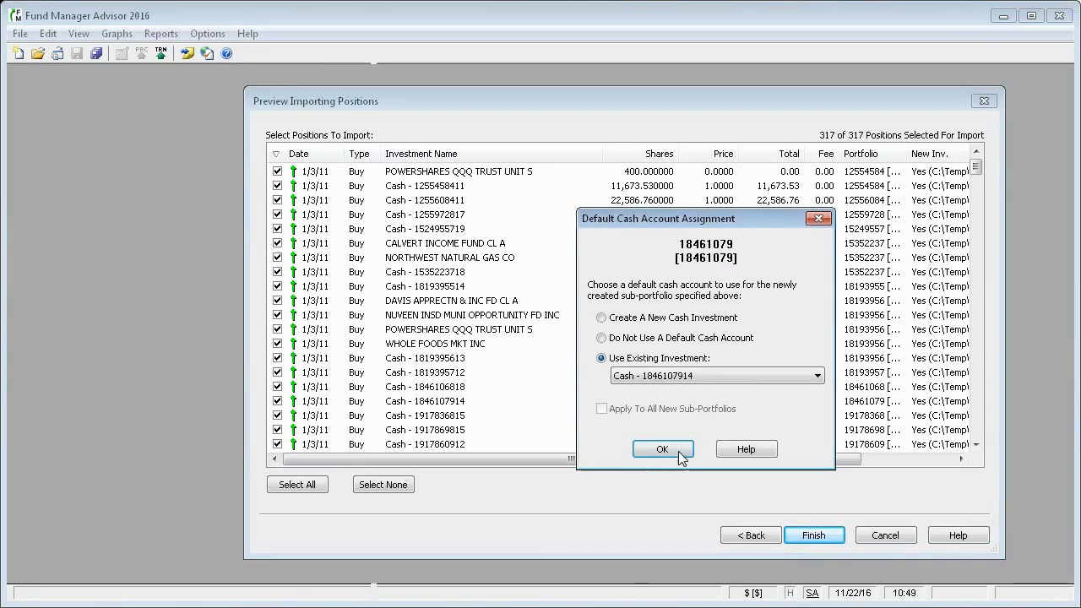
pyautogui.click(679, 453)
pyautogui.click(679, 453)
pyautogui.click(679, 453)
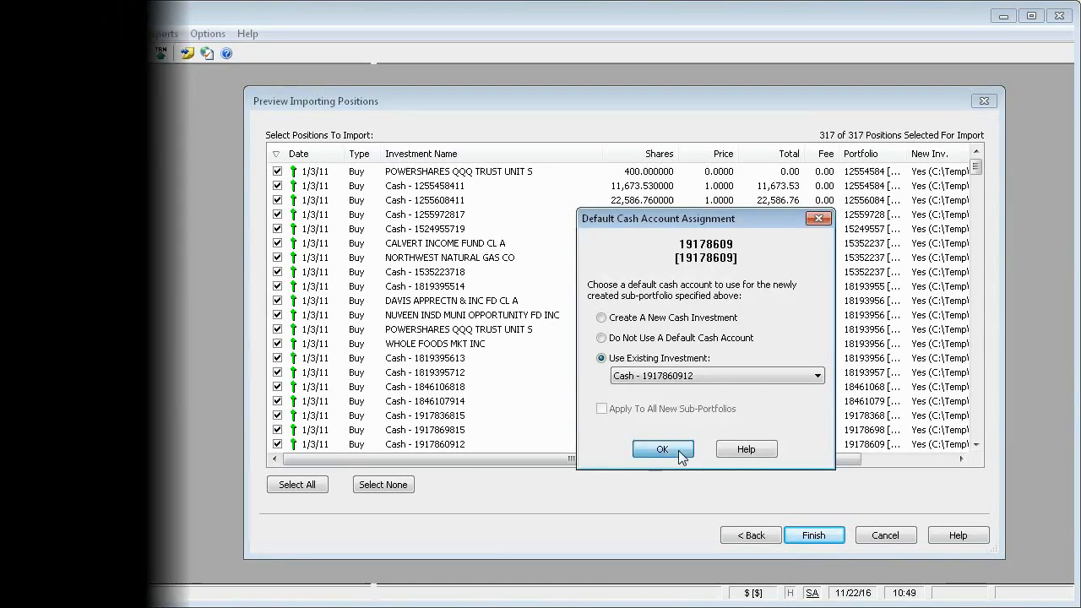
pyautogui.click(679, 452)
pyautogui.click(679, 453)
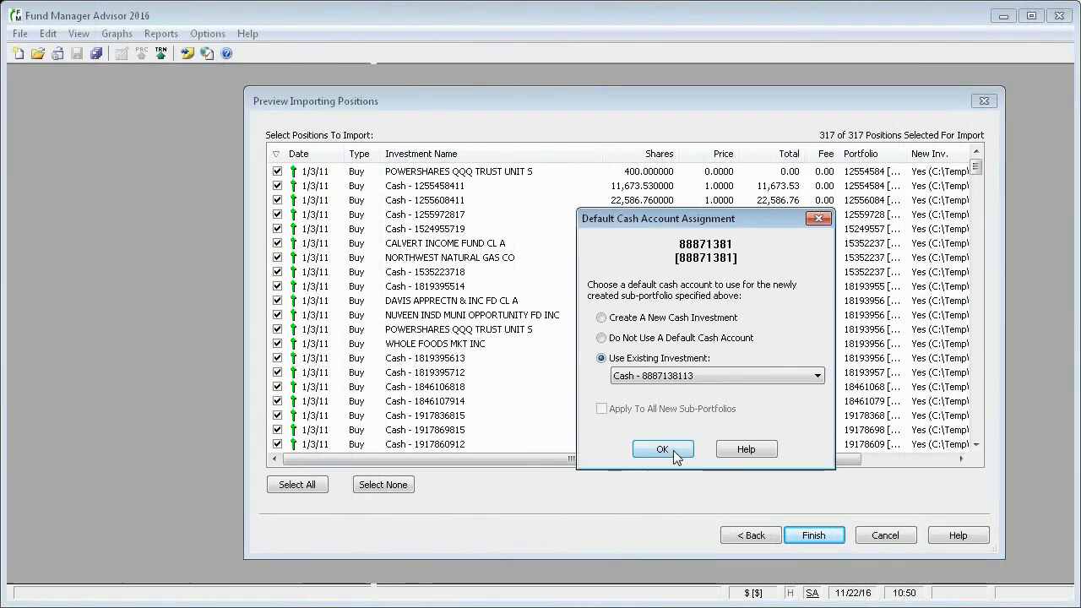
pyautogui.click(662, 450)
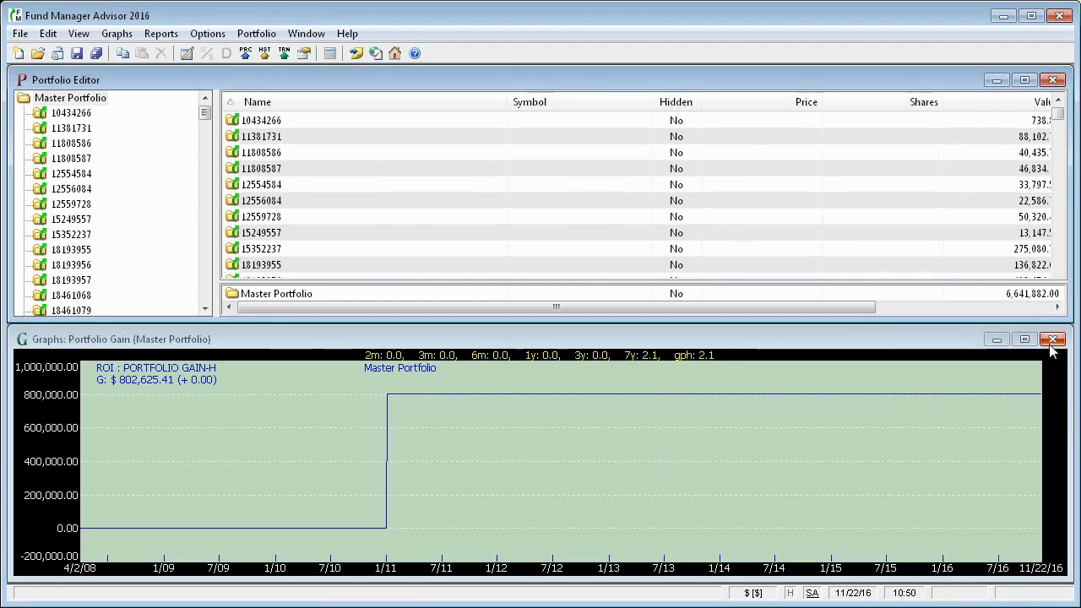
# Close the Portfolio Gain graph and maximize the Portfolio Editor with Master Portfolio selected.
pyautogui.click(1053, 339)
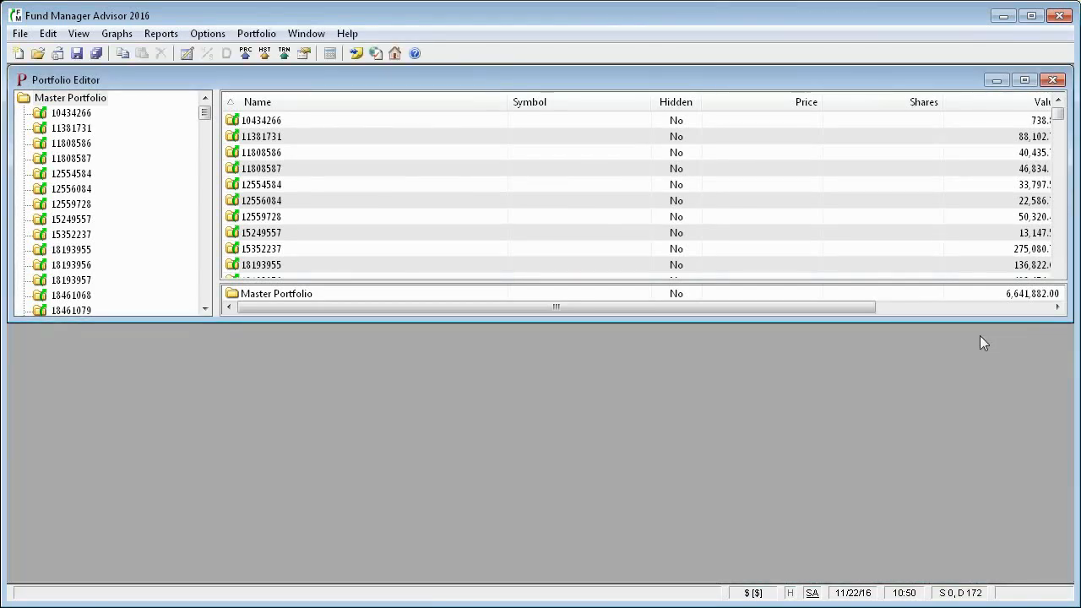
pyautogui.click(1024, 80)
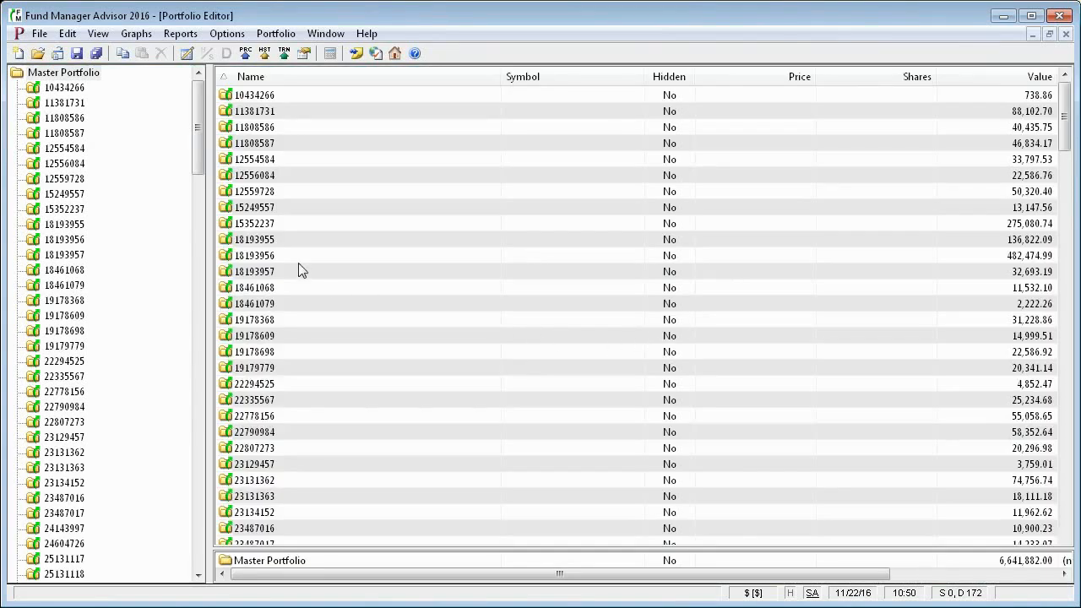
pyautogui.click(75, 76)
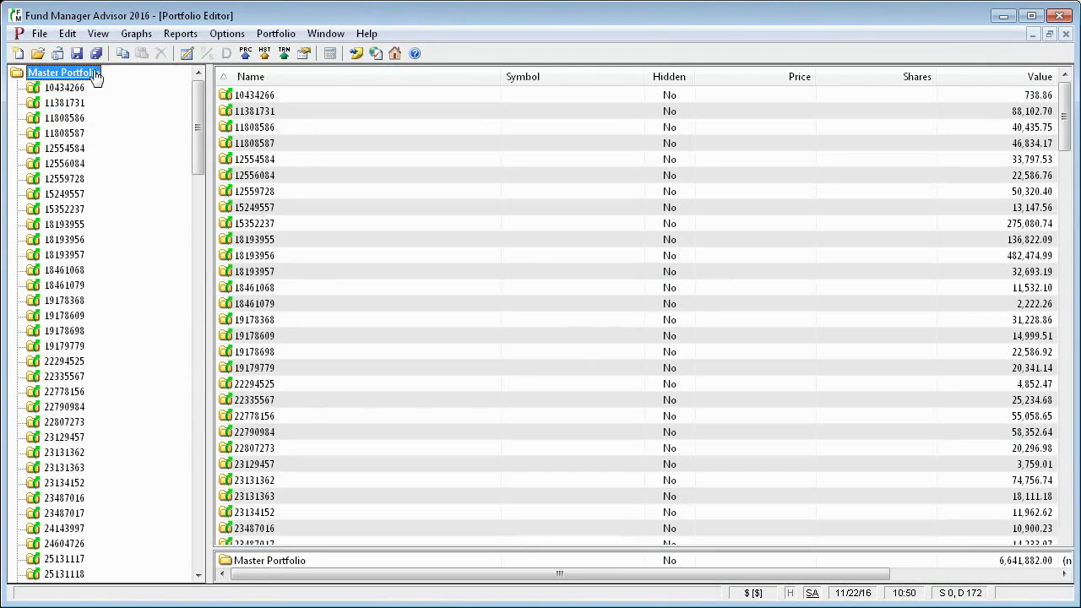
# Run a bulk reconciliation of Master Portfolio against the Scottrade position file for statement date 1/3/2011.
pyautogui.click(67, 34)
pyautogui.click(117, 209)
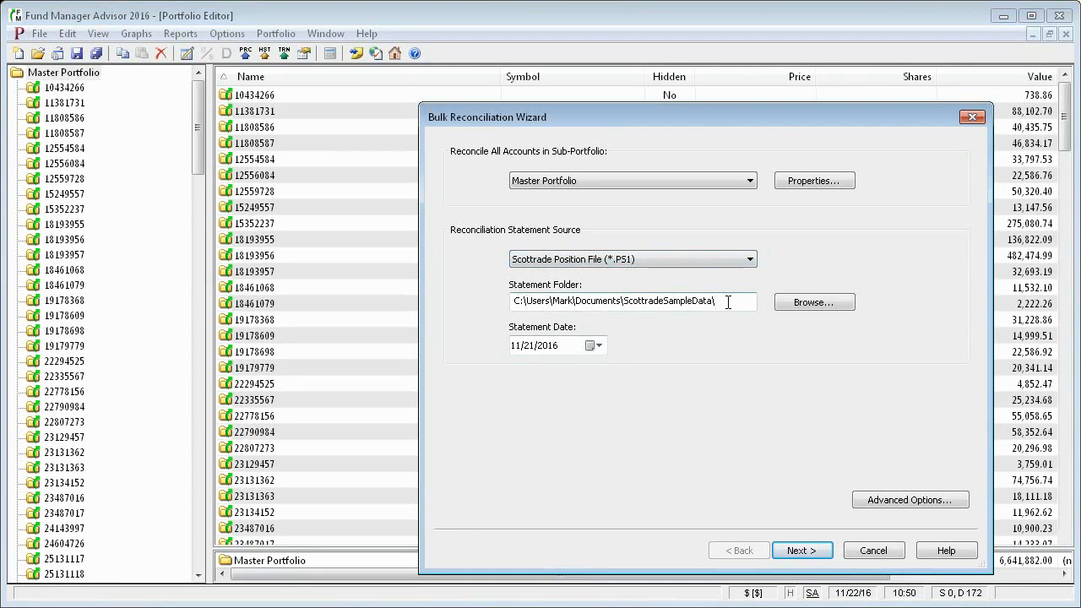
pyautogui.click(517, 348)
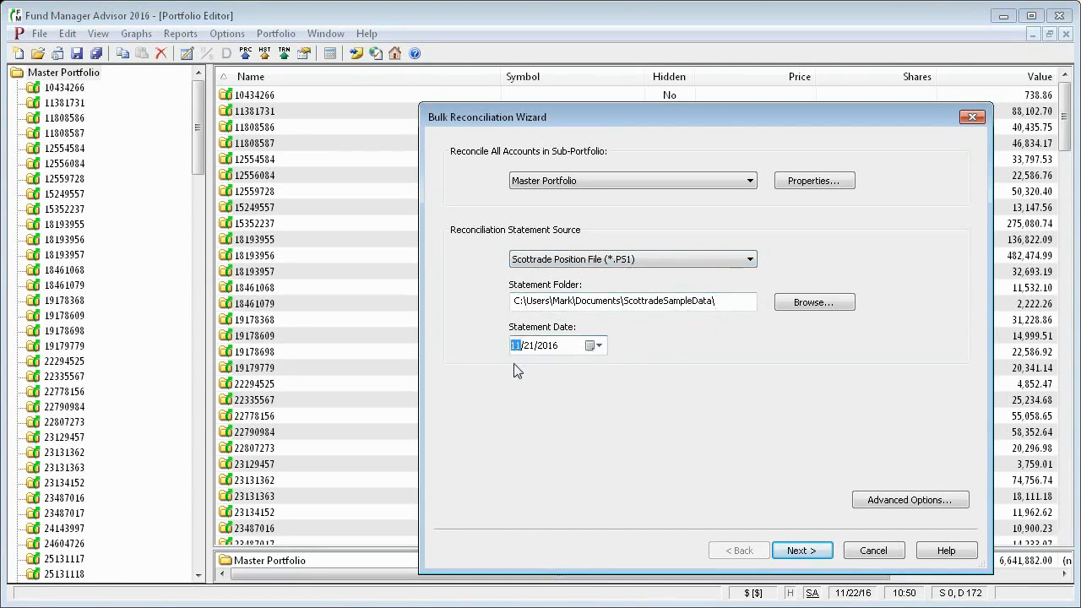
pyautogui.write('1/3/')
pyautogui.click(802, 550)
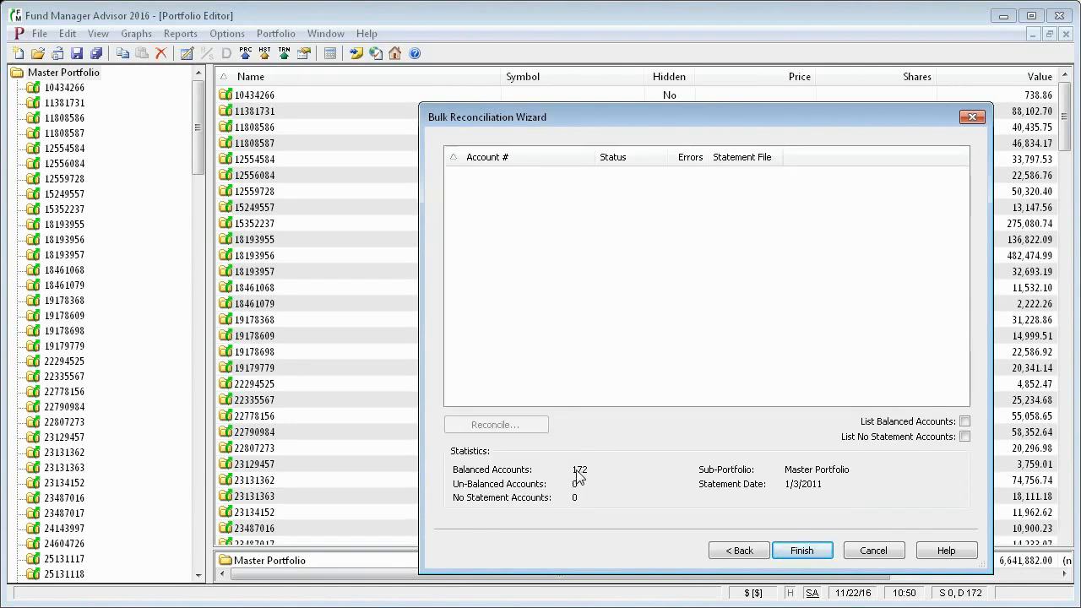
# Check the balanced accounts in the reconciliation results, hide them again, and finish the wizard.
pyautogui.click(965, 421)
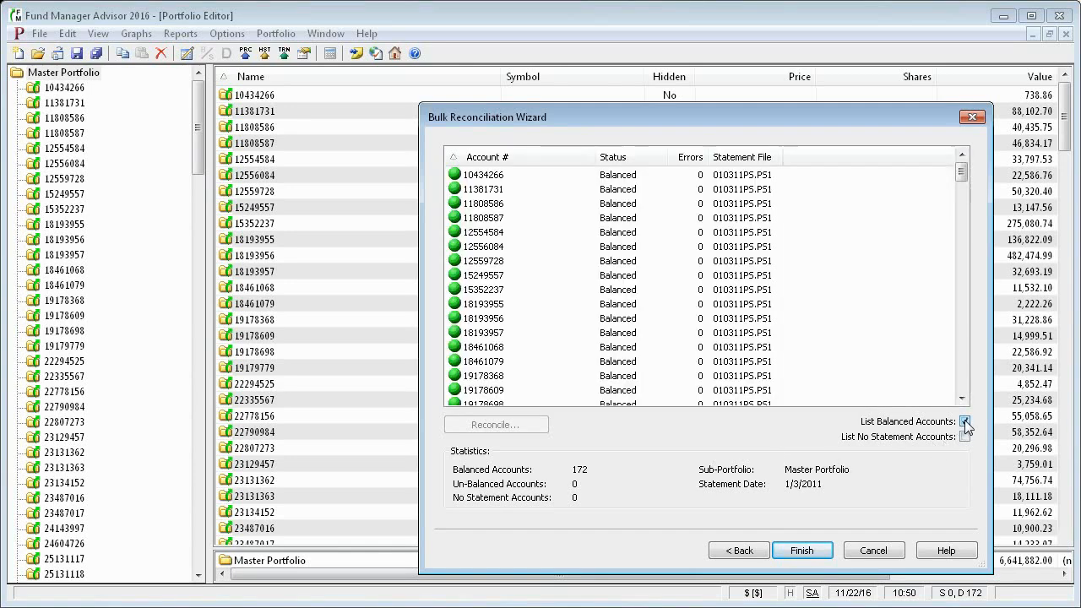
pyautogui.click(965, 421)
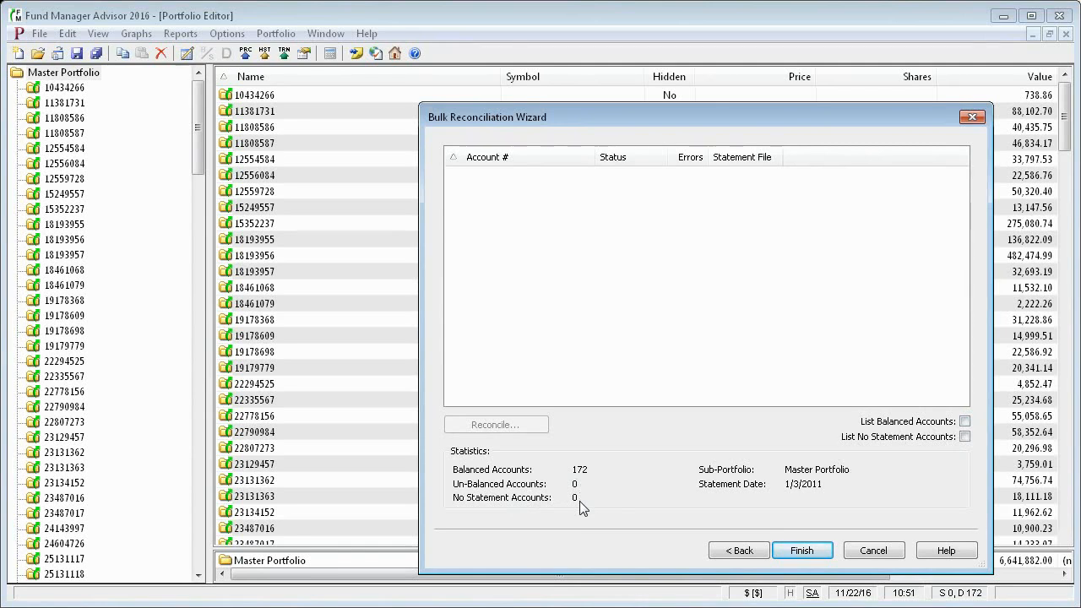
pyautogui.click(804, 553)
pyautogui.scroll(-1, 102, 321)
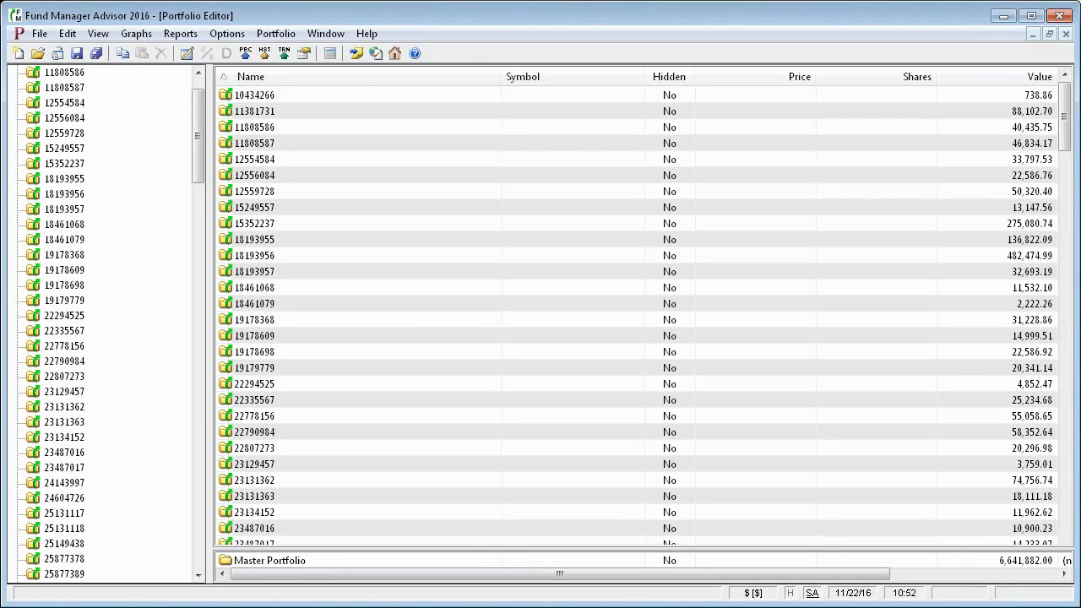
# Switch to the ScottradeSampleData folder in Windows Explorer and create a new folder named Archive.
pyautogui.hotkey('alt', 'Tab')
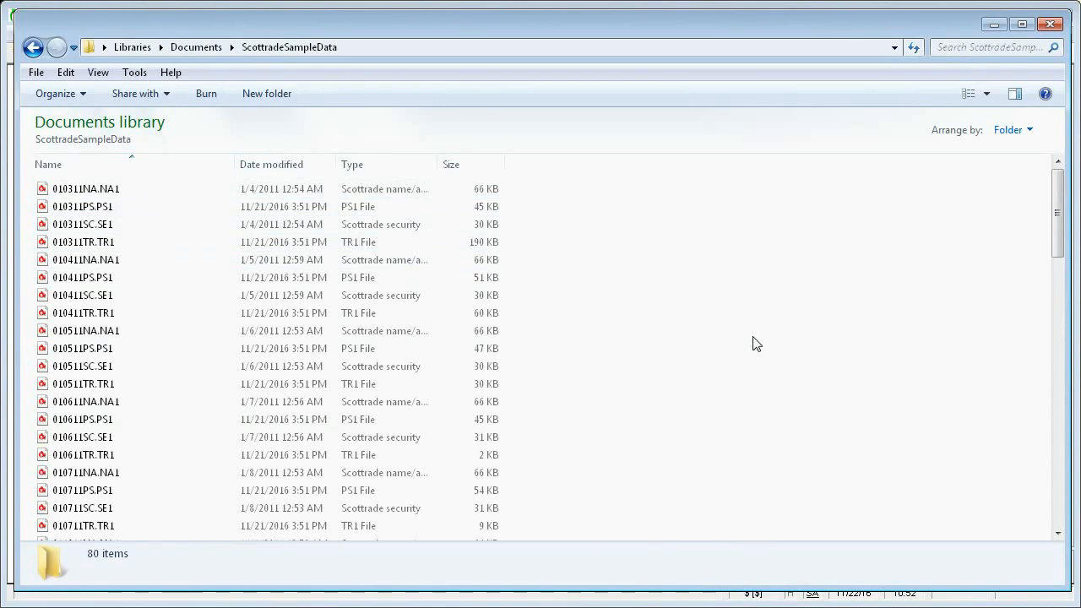
pyautogui.rightClick(689, 343)
pyautogui.moveTo(741, 551)
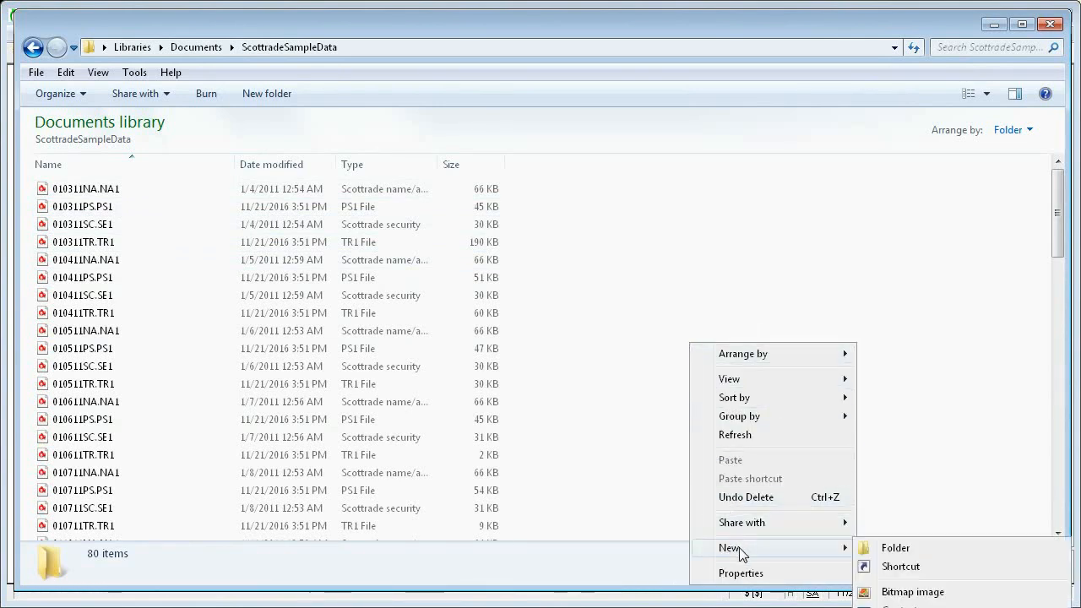
pyautogui.click(895, 549)
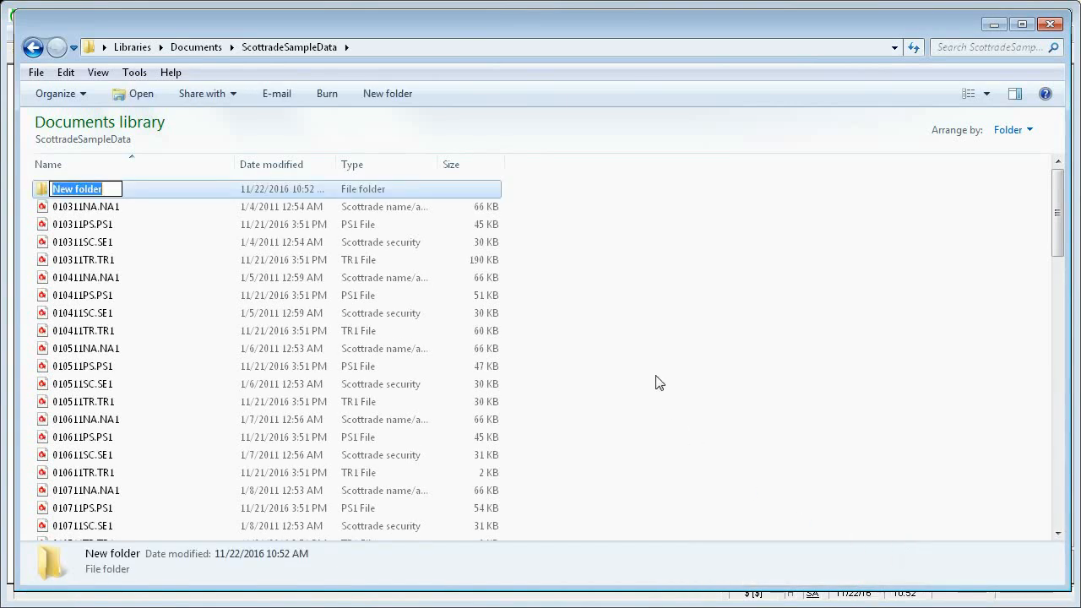
pyautogui.write('Archive')
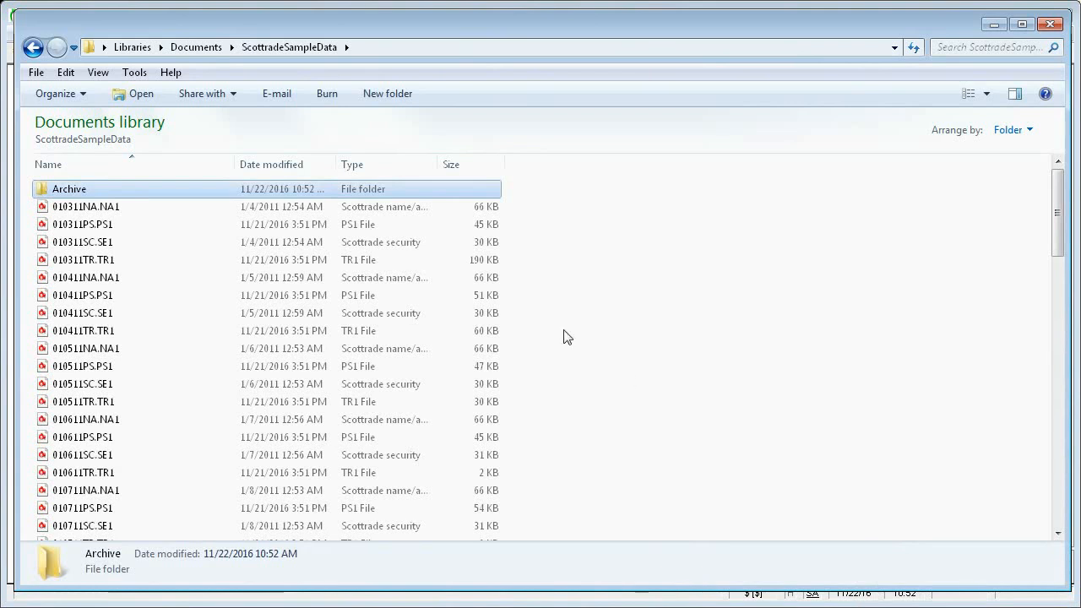
# Move the four data files starting with 010311 into the Archive folder.
pyautogui.click(89, 211)
pyautogui.keyDown('shift'); pyautogui.click(82, 259); pyautogui.keyUp('shift')
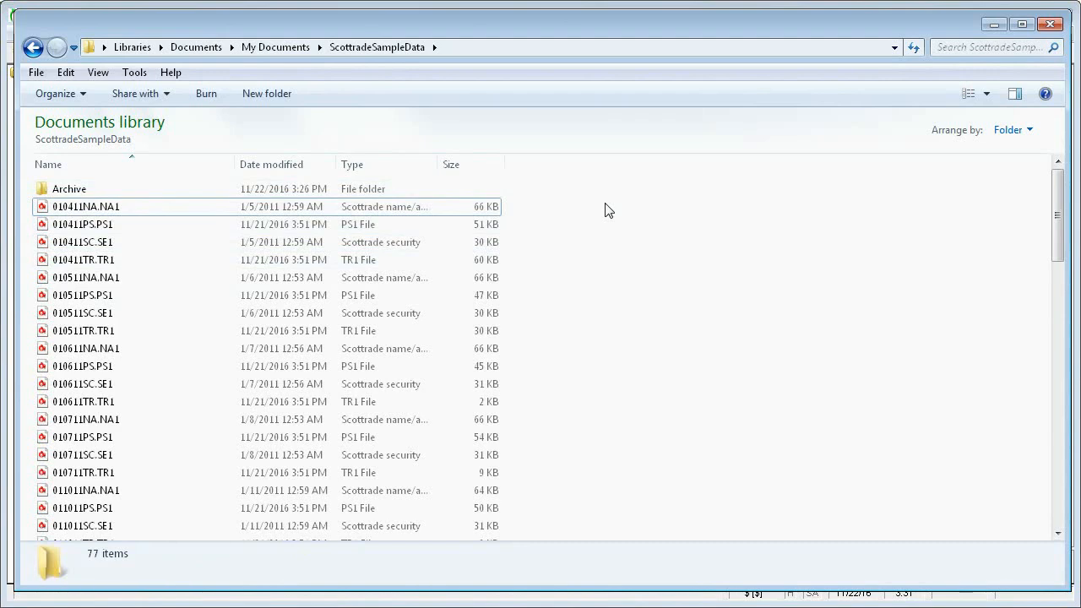
# Review the daily Scottrade files remaining in the folder, from 010411NA.NA1 through 013111TR.TR1.
pyautogui.click(92, 208)
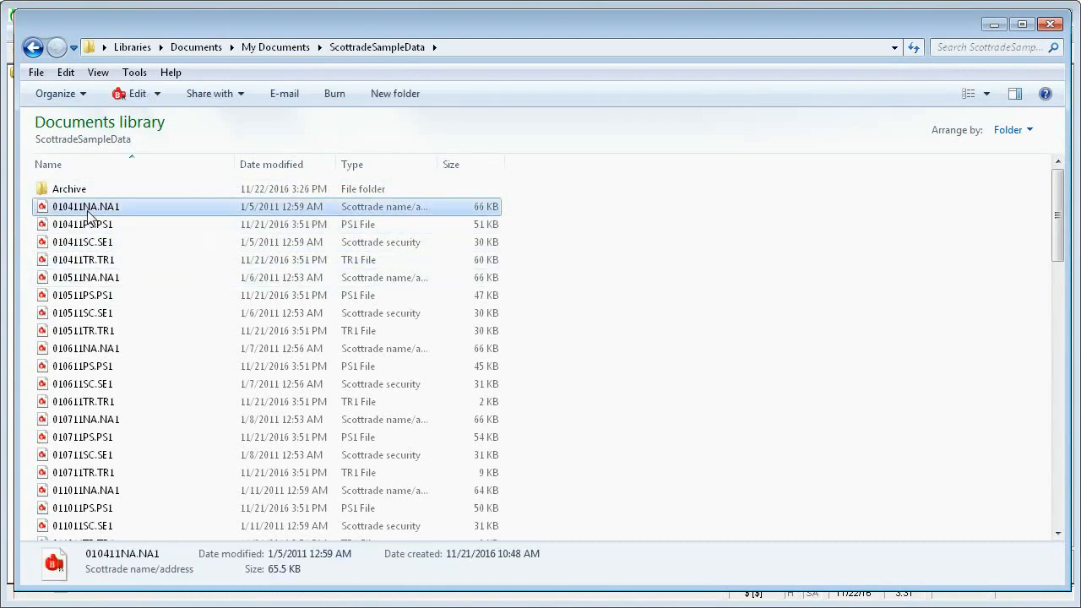
pyautogui.moveTo(1058, 206); pyautogui.dragTo(1059, 473)
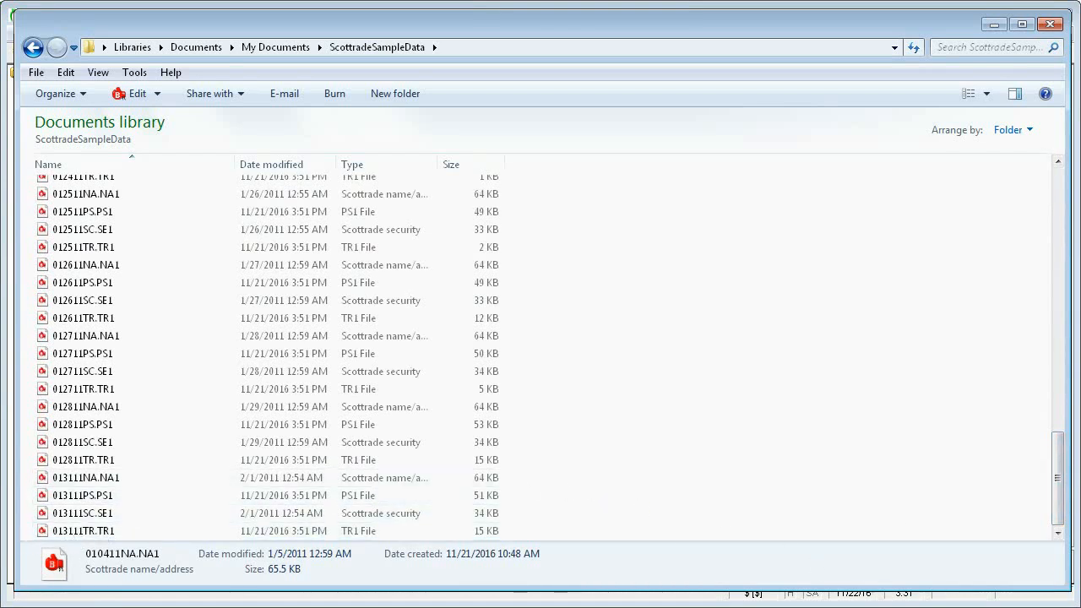
pyautogui.click(662, 517)
# Switch to Fund Manager and start importing Scottrade transactions.
pyautogui.click(386, 606)
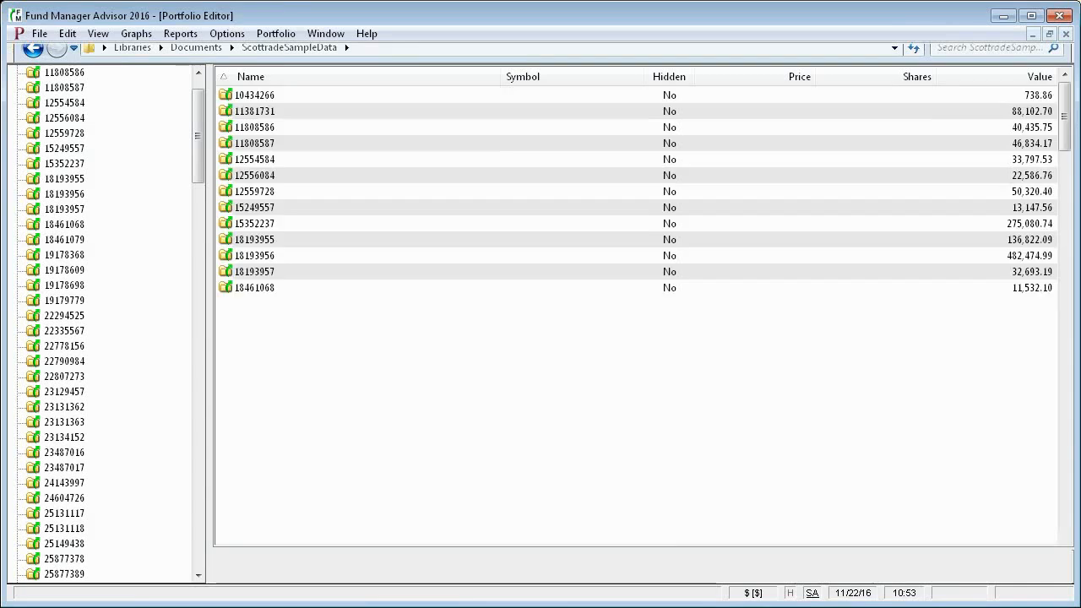
pyautogui.click(39, 33)
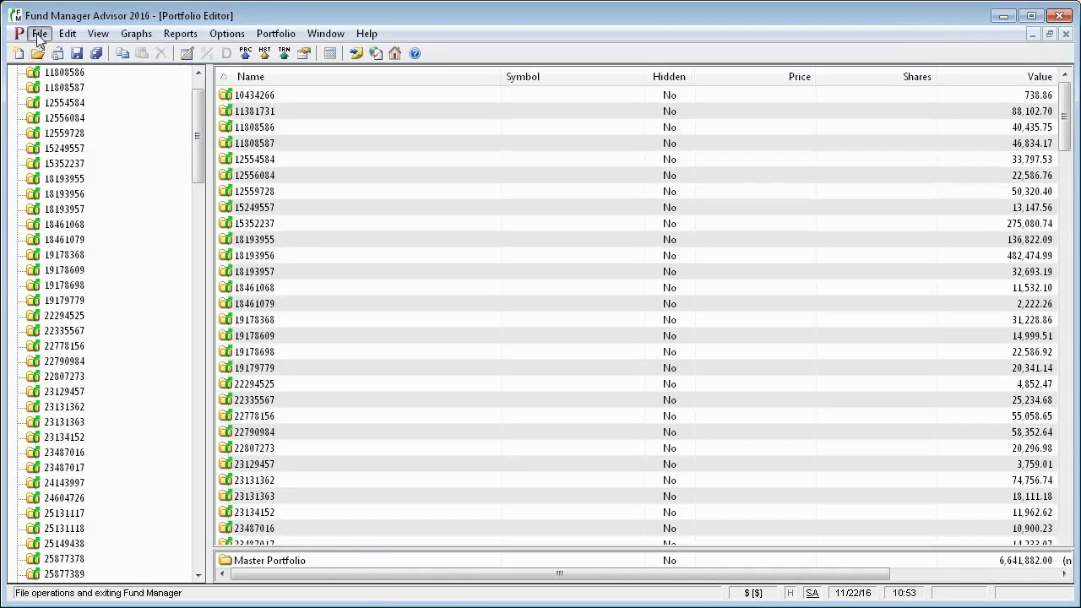
pyautogui.moveTo(74, 256)
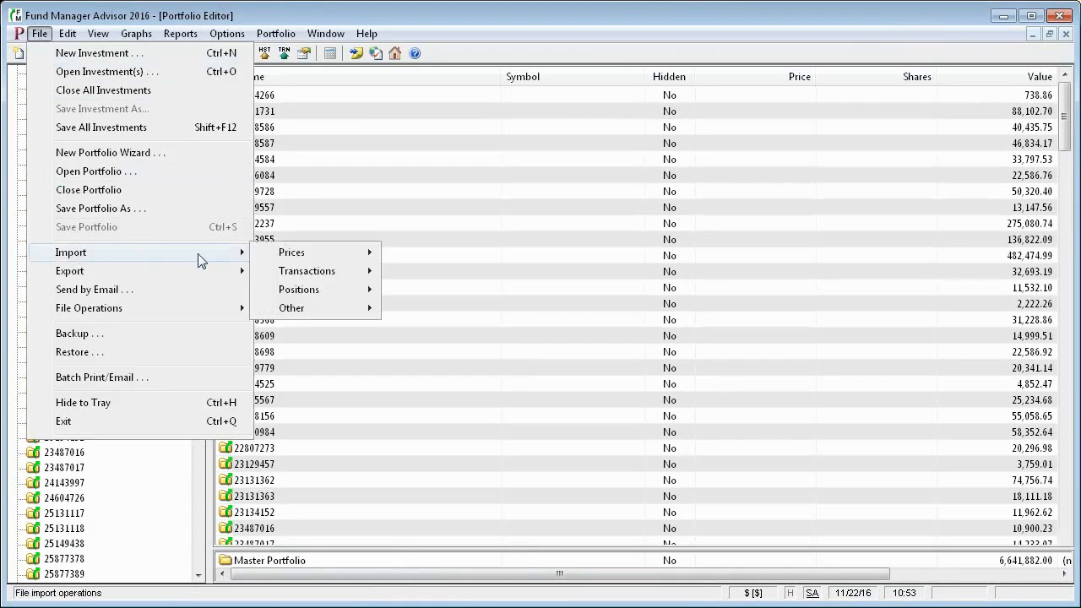
pyautogui.moveTo(312, 277)
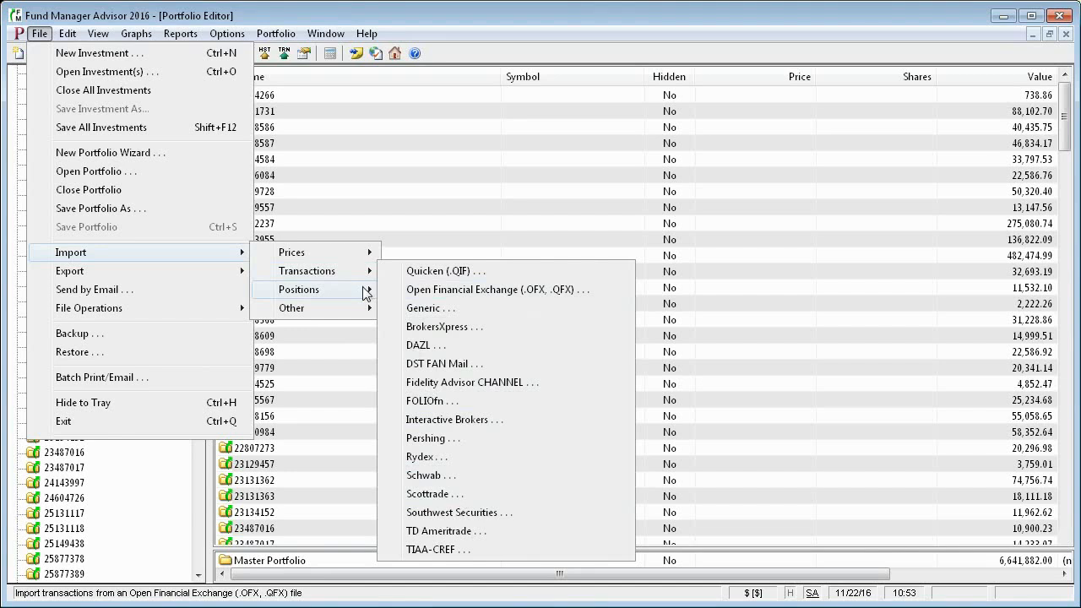
pyautogui.moveTo(363, 294)
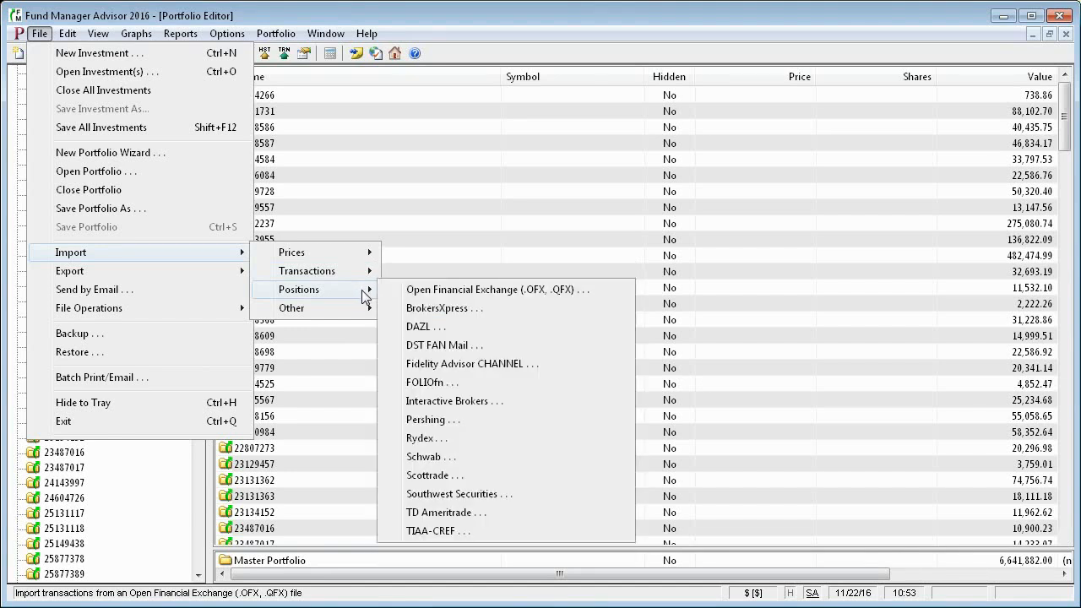
pyautogui.moveTo(354, 275)
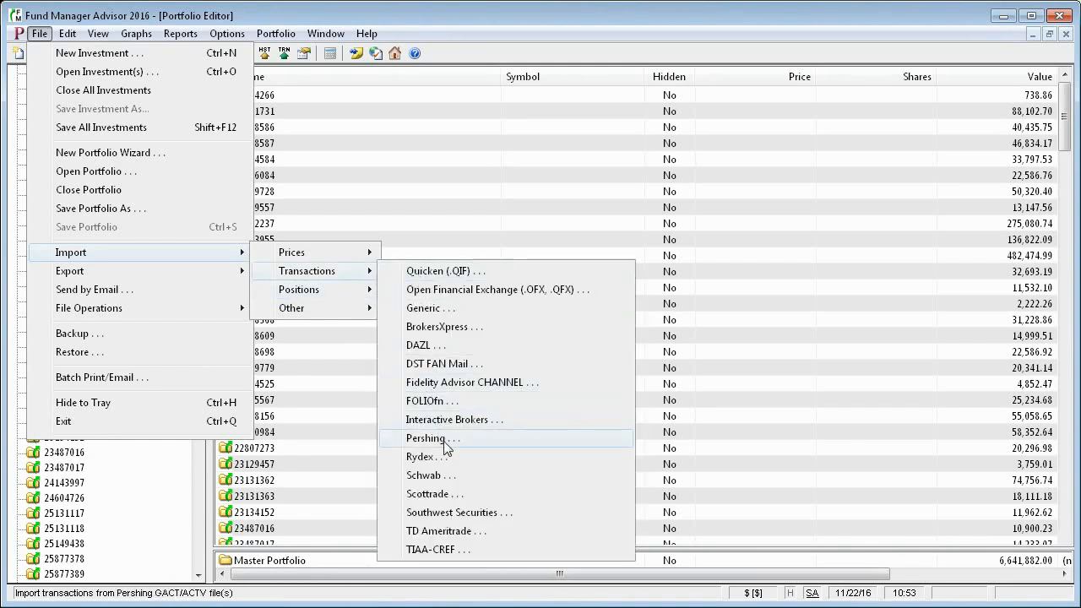
pyautogui.click(453, 493)
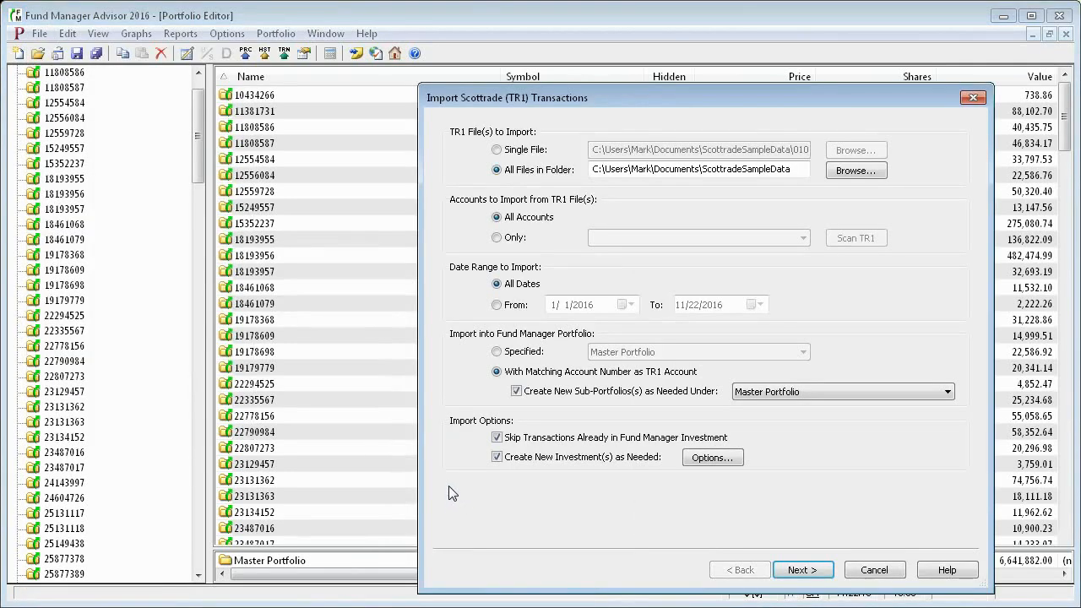
# Set the transaction import to read all TR1 files in the ScottradeSampleData folder and continue to the preview.
pyautogui.click(515, 154)
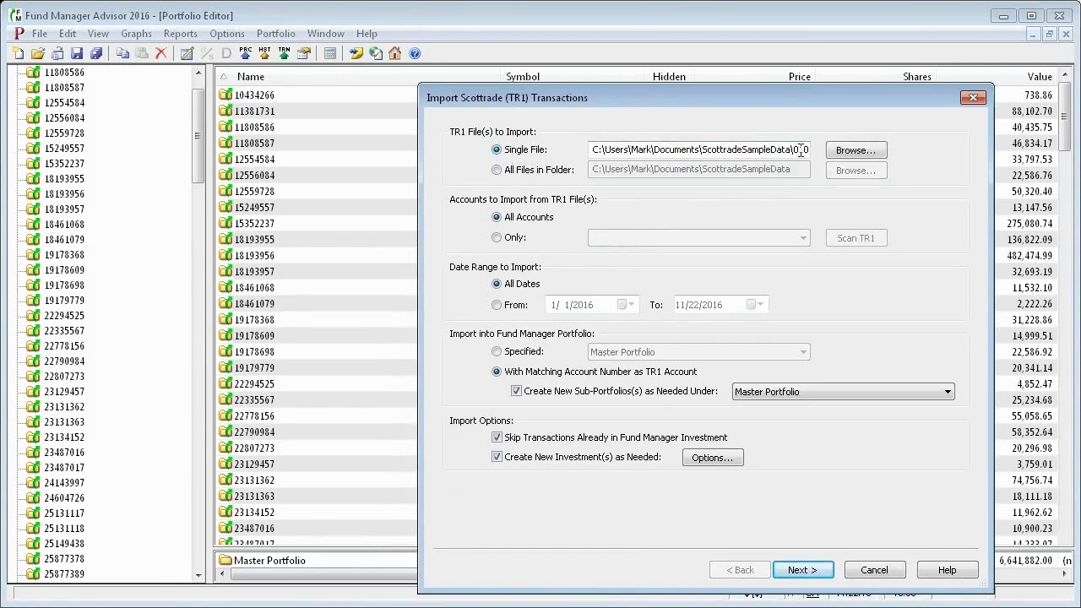
pyautogui.click(537, 172)
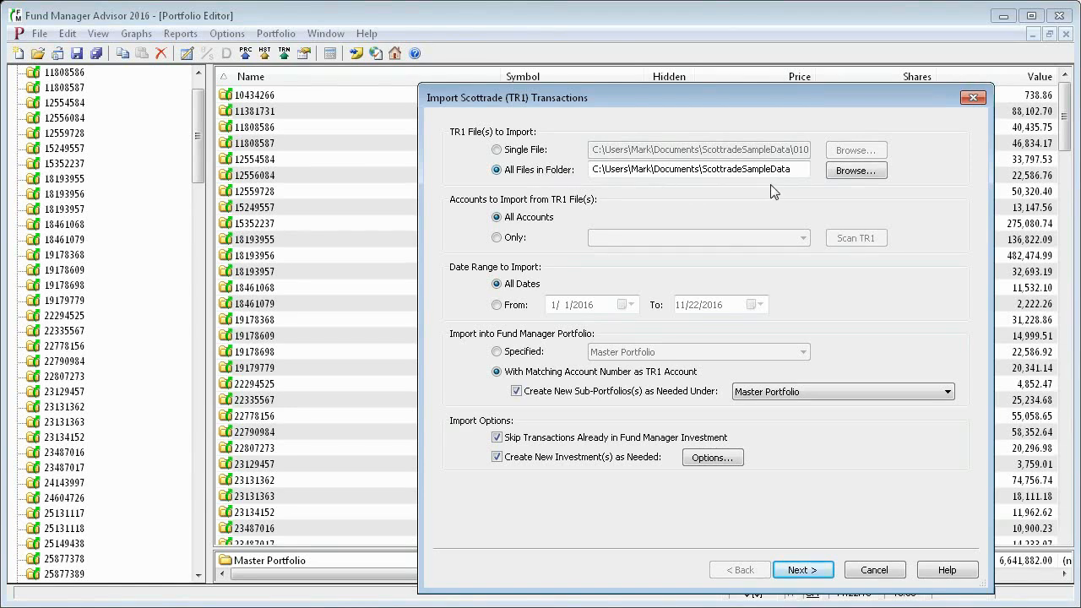
pyautogui.moveTo(794, 167); pyautogui.dragTo(558, 170)
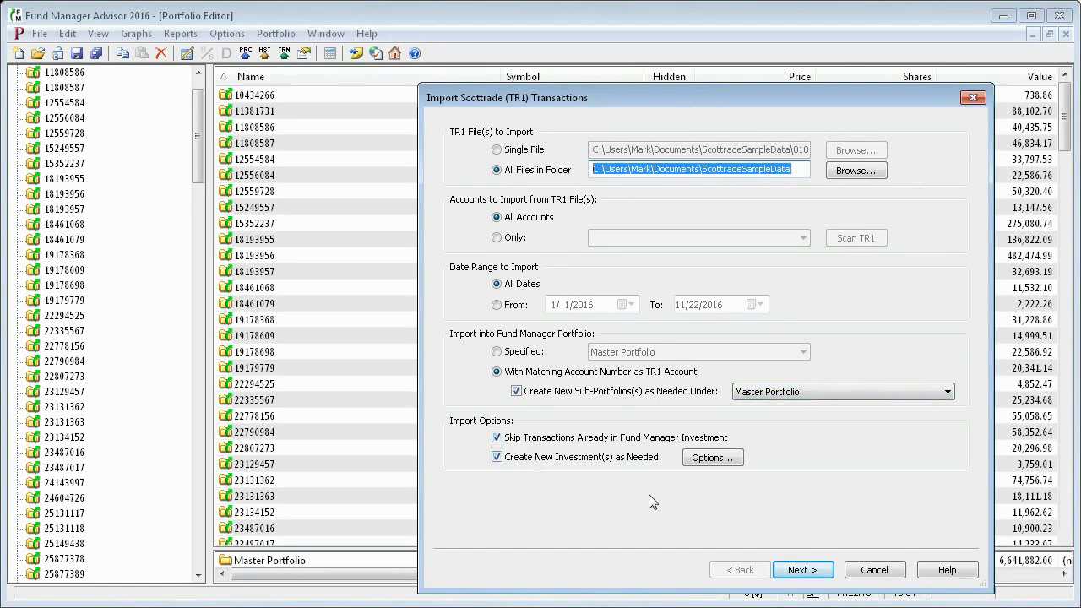
pyautogui.click(802, 571)
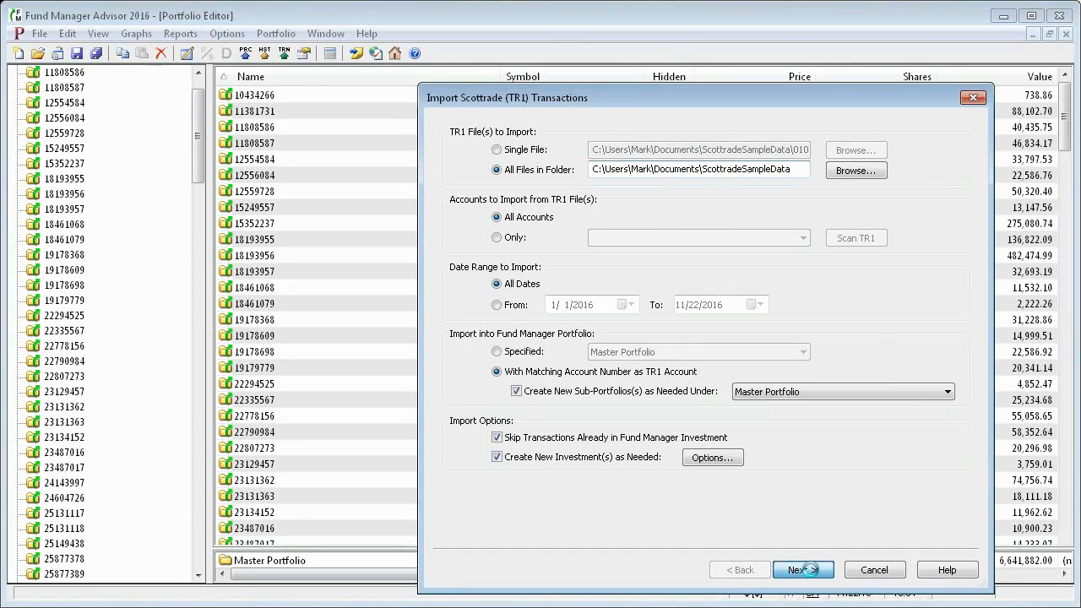
# Move and widen the transaction preview to check its columns, and finish importing all selected transactions.
pyautogui.moveTo(816, 97); pyautogui.dragTo(613, 85)
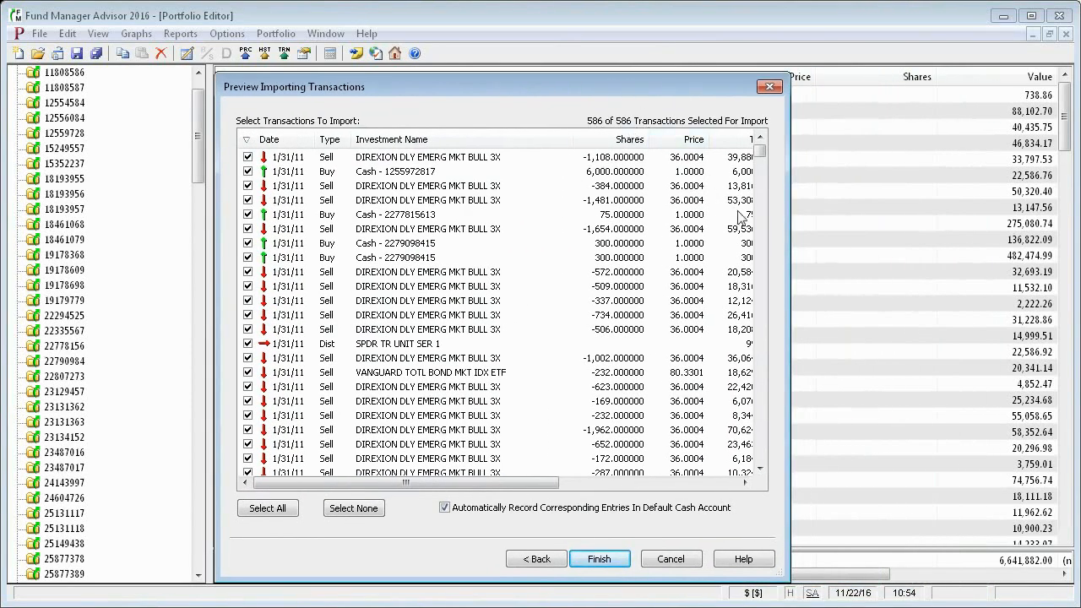
pyautogui.moveTo(784, 236); pyautogui.dragTo(946, 238)
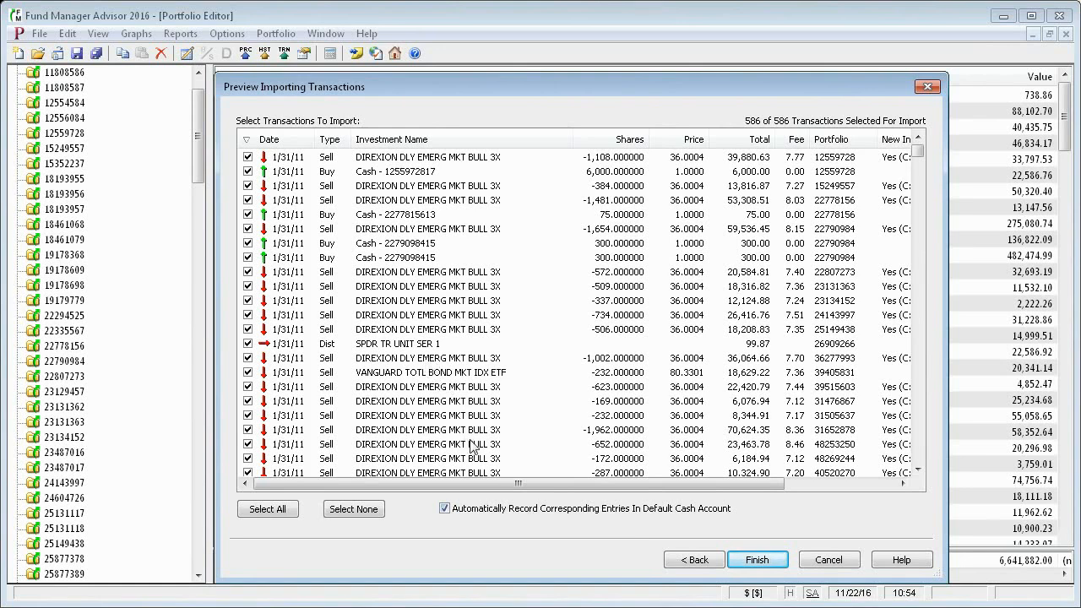
pyautogui.click(756, 560)
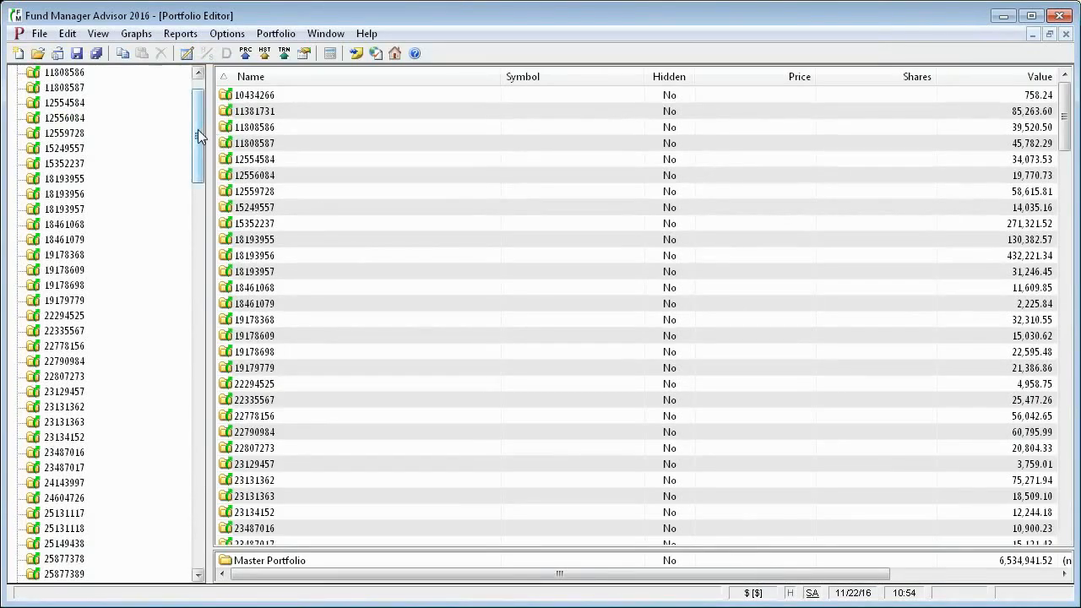
# Run a bulk reconciliation of the Master Portfolio against the Scottrade position files with statement date 1/31/2011.
pyautogui.moveTo(198, 132); pyautogui.dragTo(197, 106)
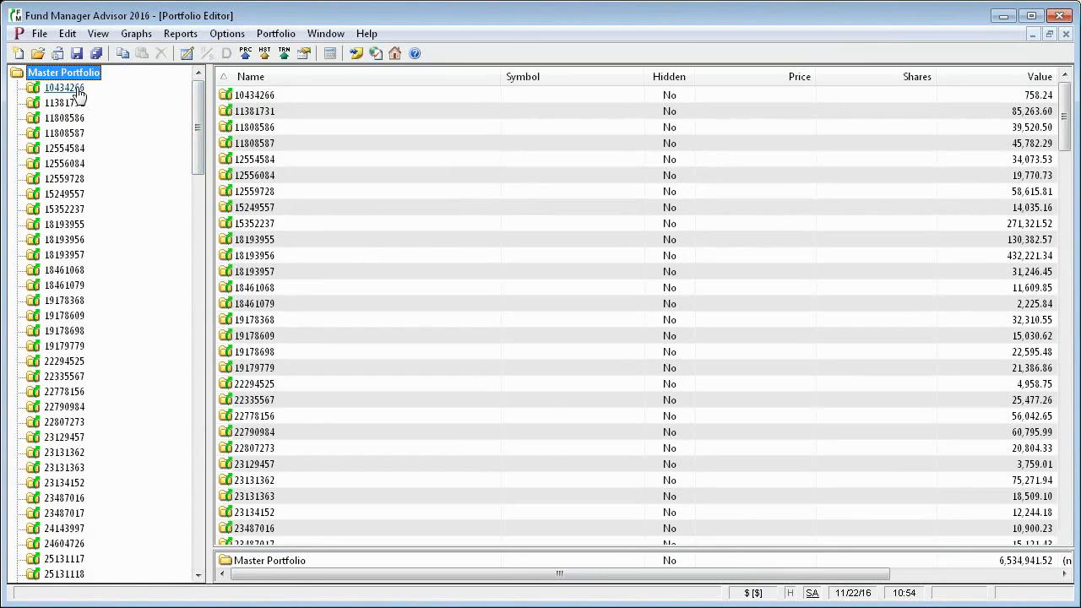
pyautogui.click(68, 33)
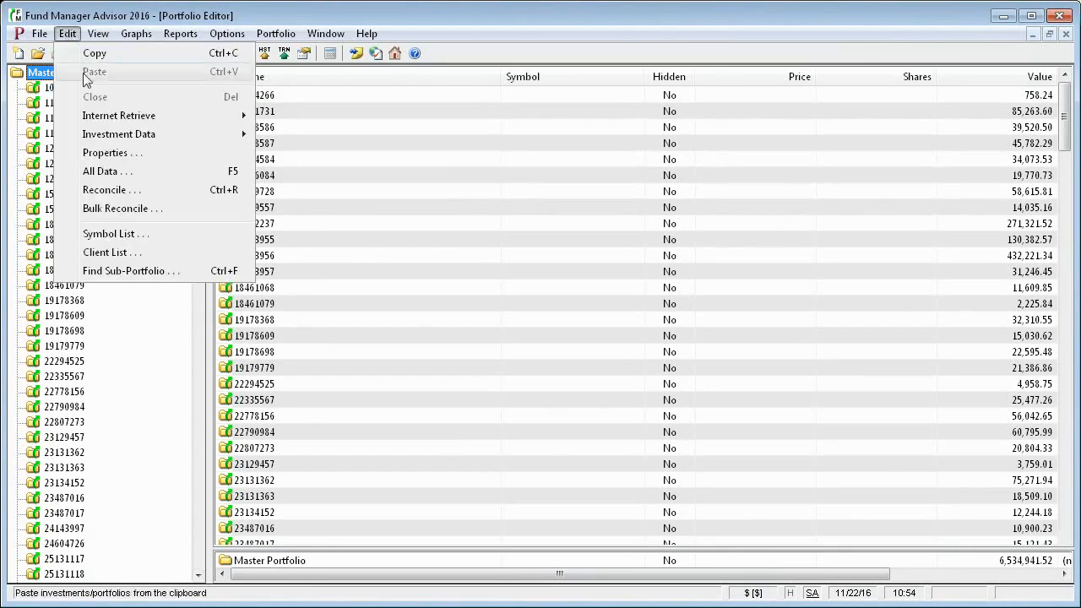
pyautogui.click(119, 209)
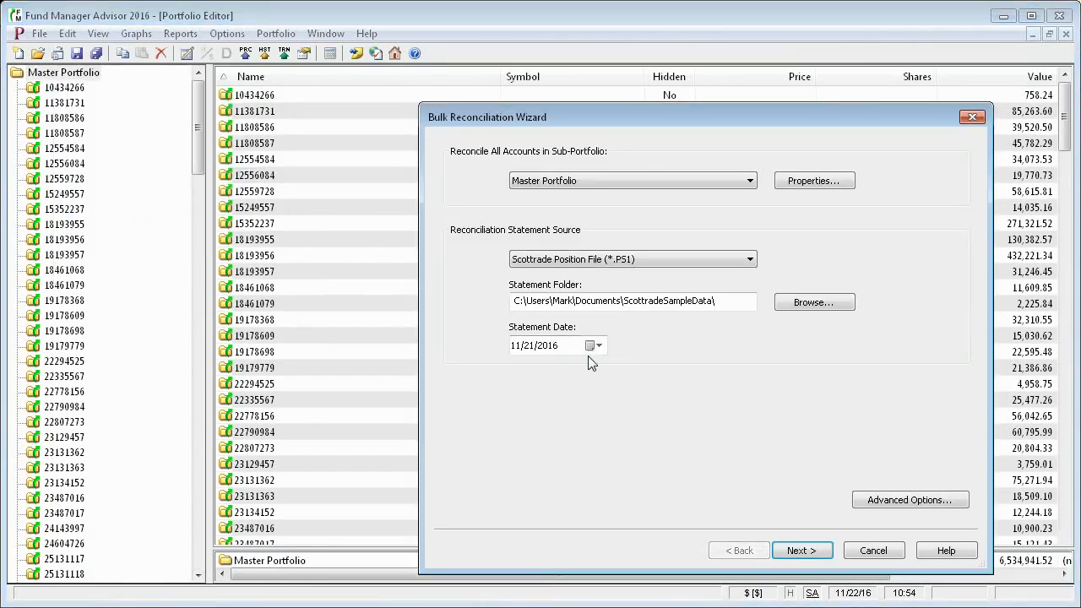
pyautogui.click(517, 346)
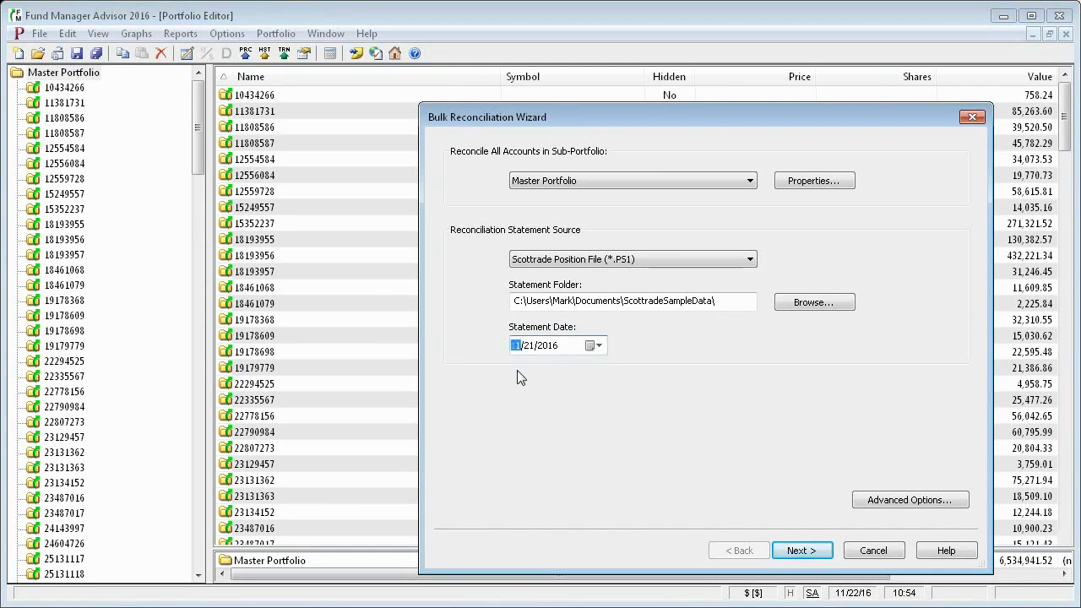
pyautogui.write('12011')
pyautogui.press('Tab')
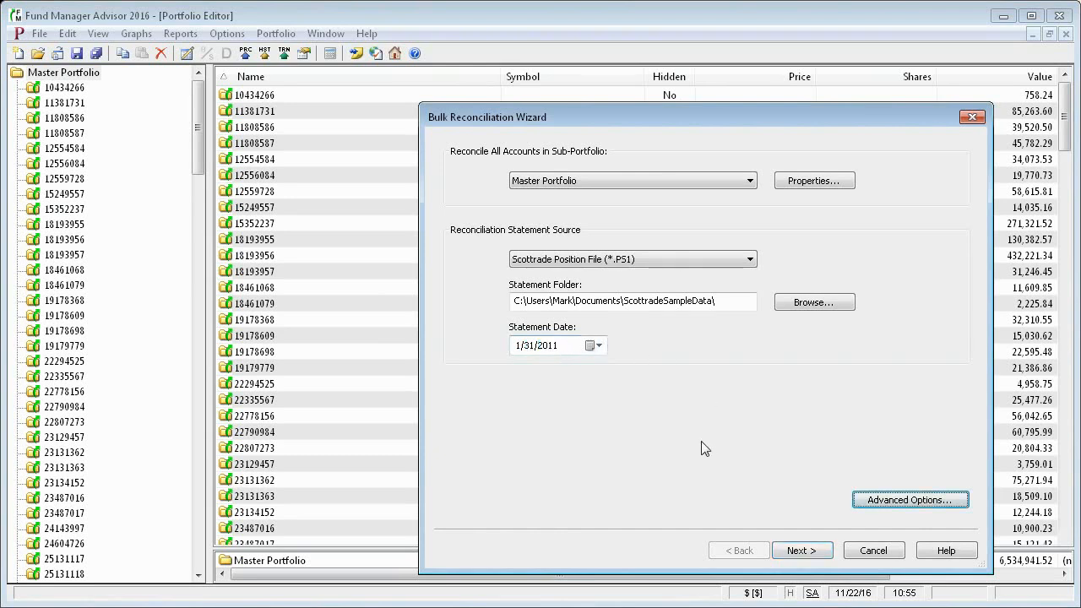
pyautogui.click(804, 552)
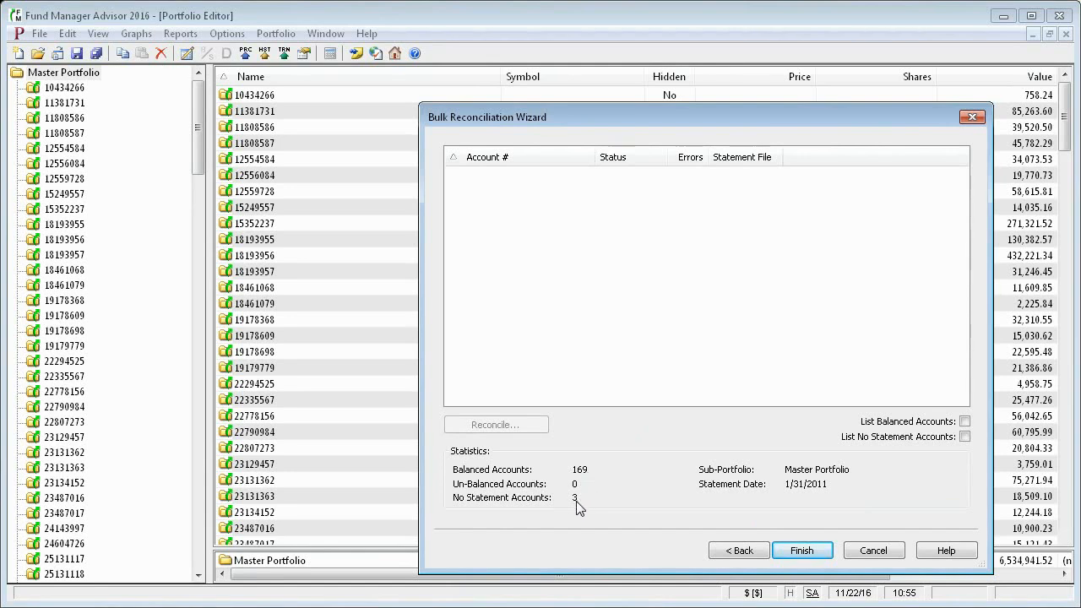
# List the accounts without a statement in the reconciliation results, hide them again, and finish the wizard.
pyautogui.click(964, 436)
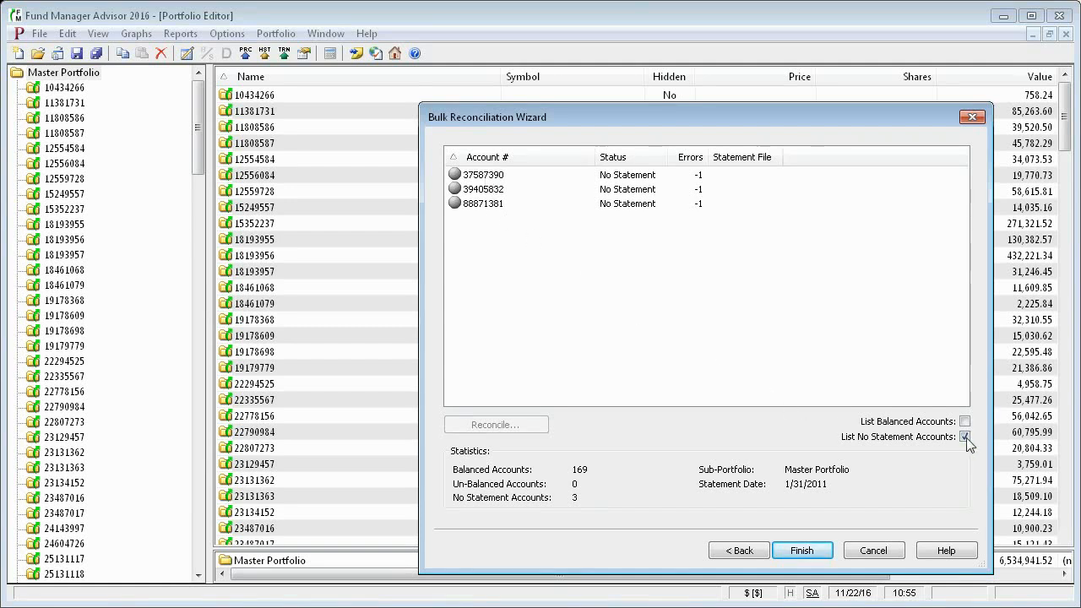
pyautogui.click(965, 437)
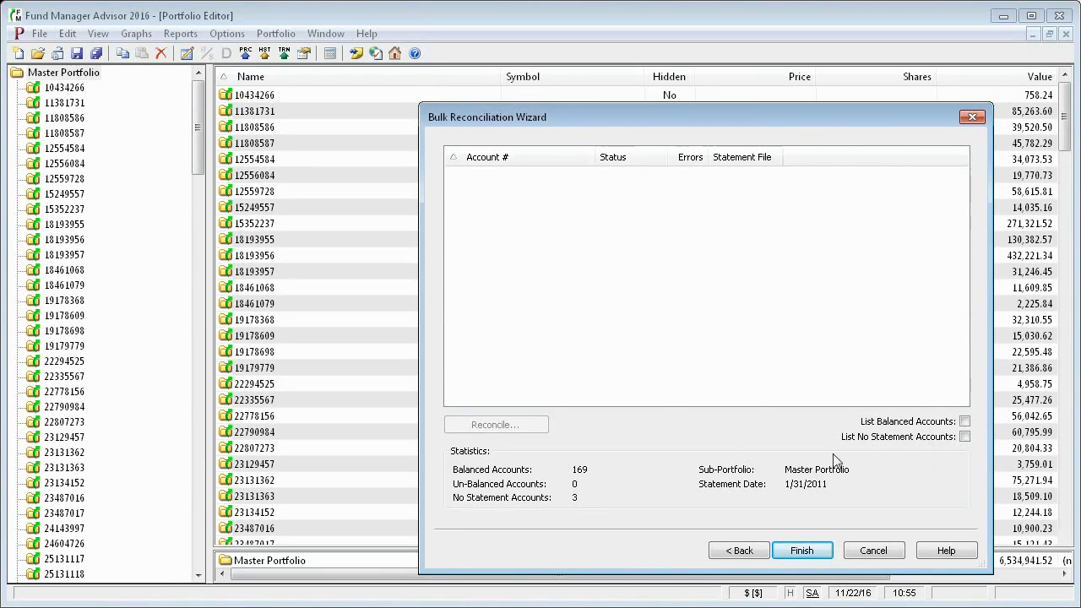
pyautogui.click(802, 550)
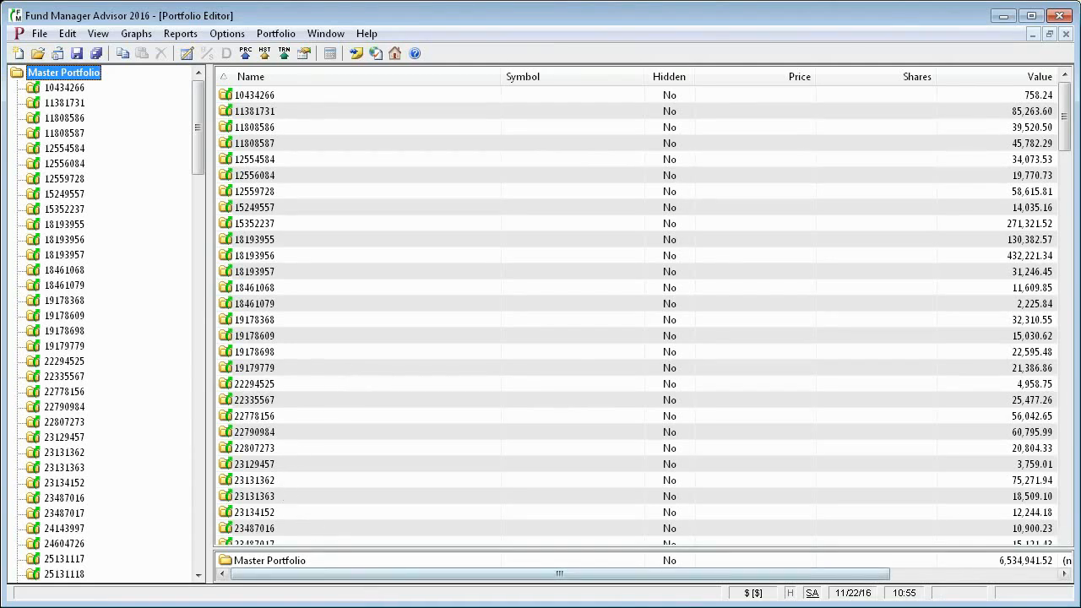
# Switch to Windows Explorer and move all remaining data files, 010411NA.NA1 through 013111TR.TR1, into the Archive folder.
pyautogui.hotkey('alt', 'Tab')
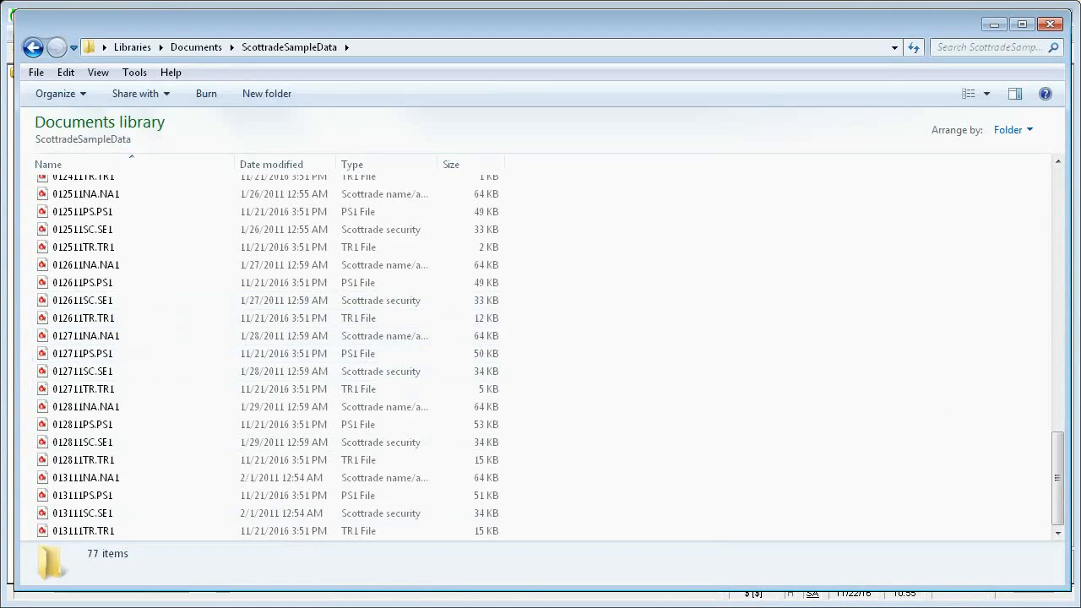
pyautogui.click(91, 531)
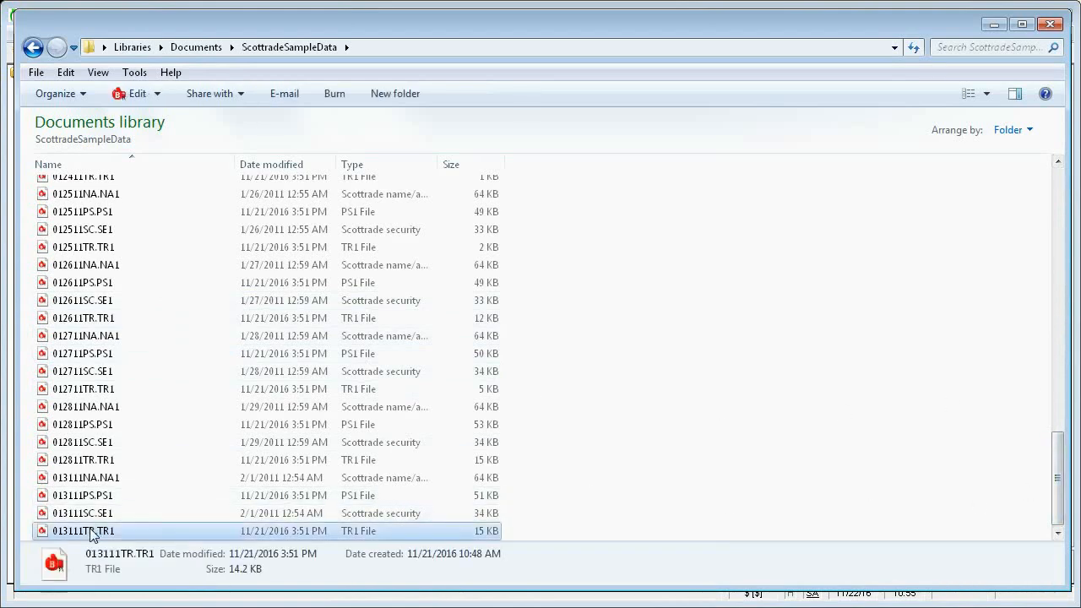
pyautogui.moveTo(1060, 477); pyautogui.dragTo(1076, 216)
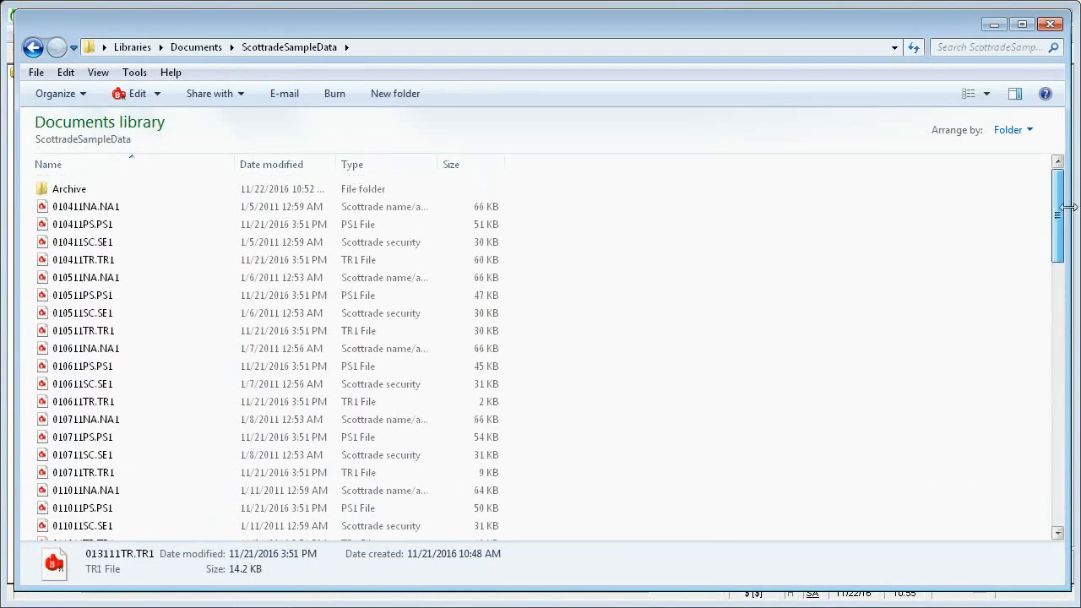
pyautogui.keyDown('shift'); pyautogui.click(89, 210); pyautogui.keyUp('shift')
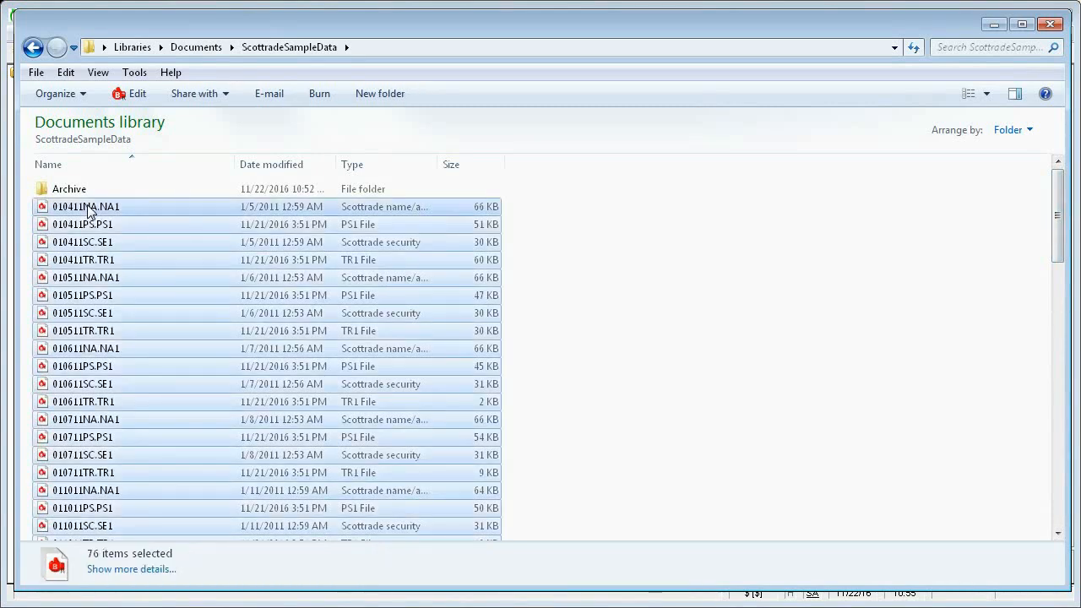
pyautogui.keyDown('shift'); pyautogui.click(76, 189); pyautogui.keyUp('shift')
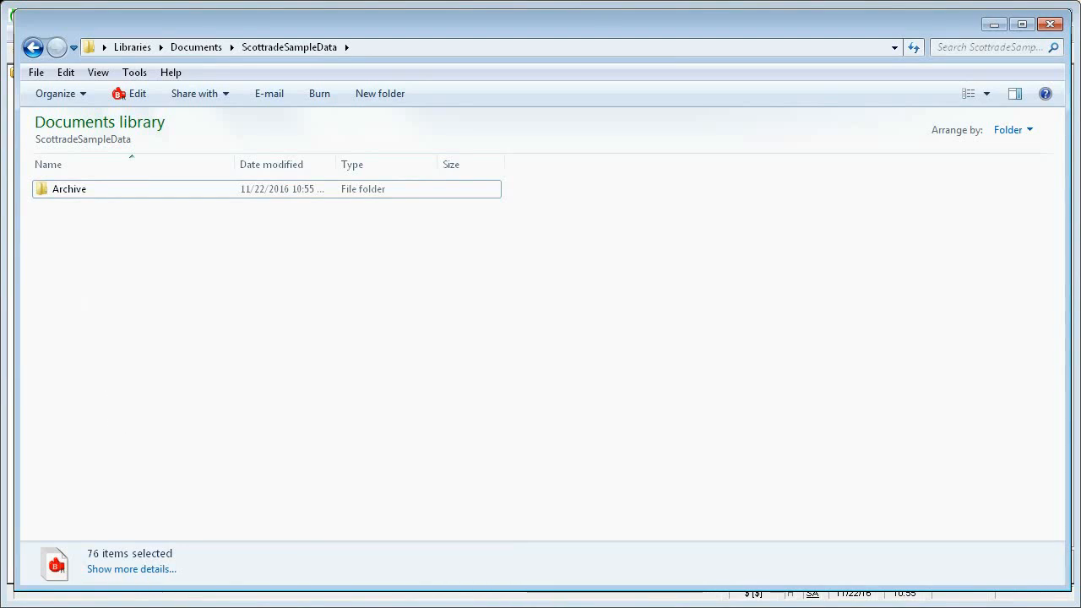
# Switch to Fund Manager and create a sub-portfolio named All Clients under the Master Portfolio.
pyautogui.hotkey('alt', 'Tab')
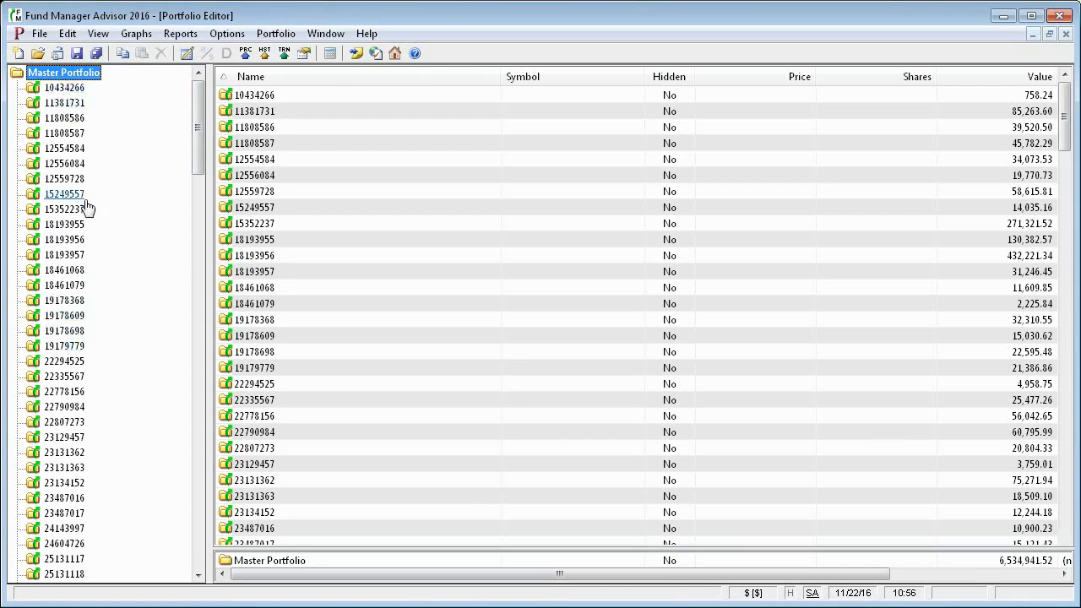
pyautogui.rightClick(61, 80)
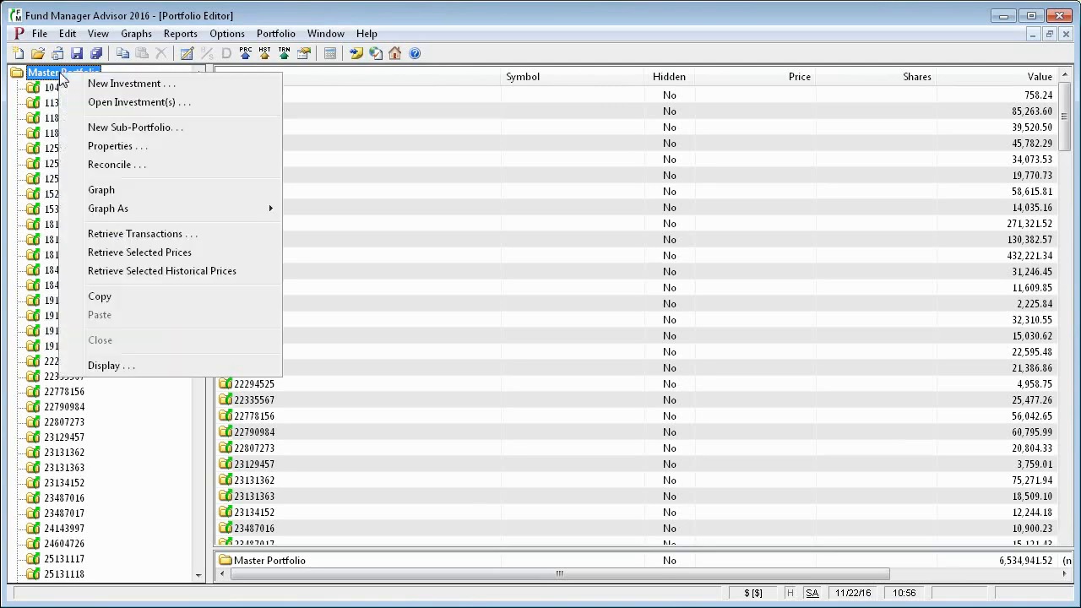
pyautogui.click(109, 131)
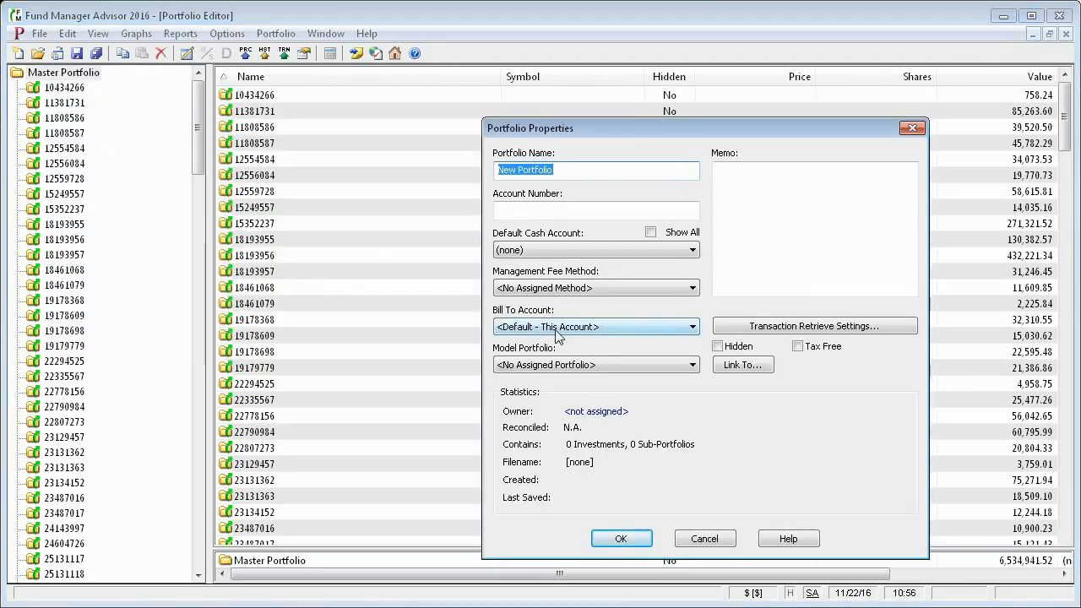
pyautogui.write('All Clients')
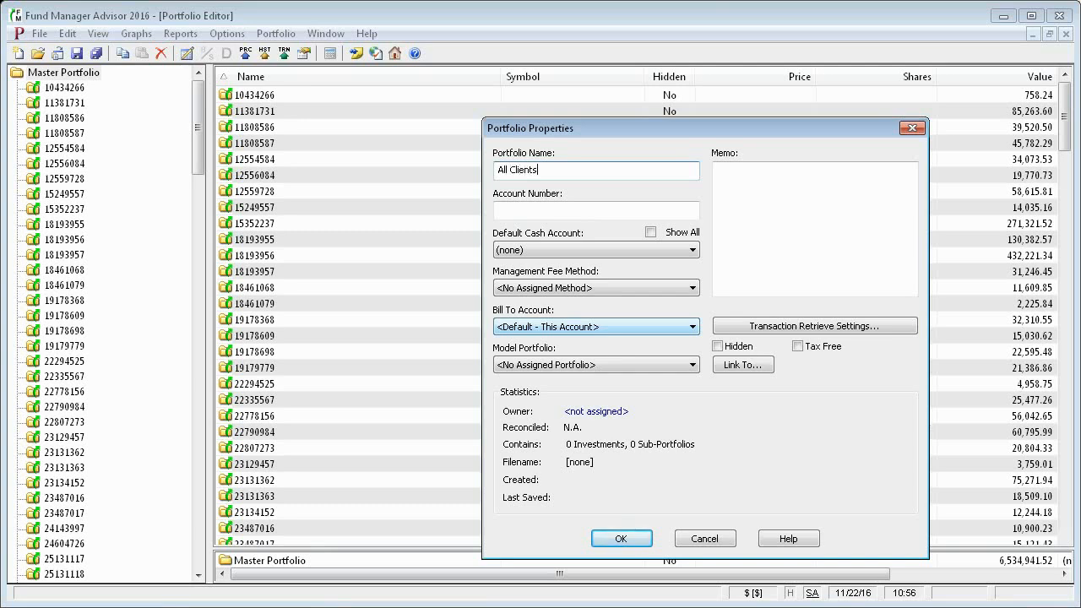
pyautogui.press('Return')
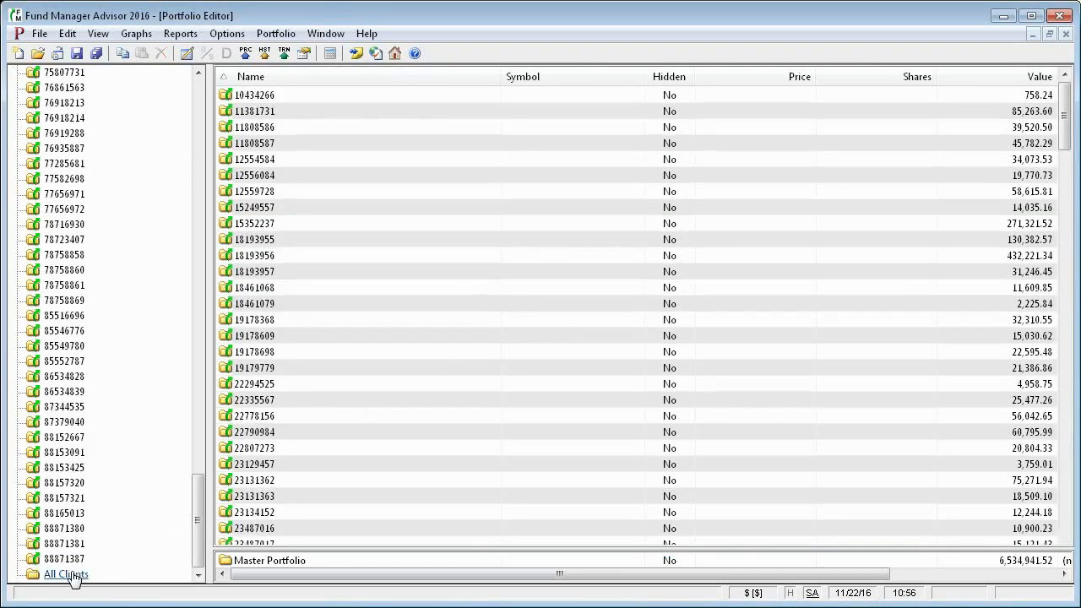
# Create a sub-portfolio under All Clients, entering the client's full name as its name.
pyautogui.click(72, 575)
pyautogui.rightClick(72, 574)
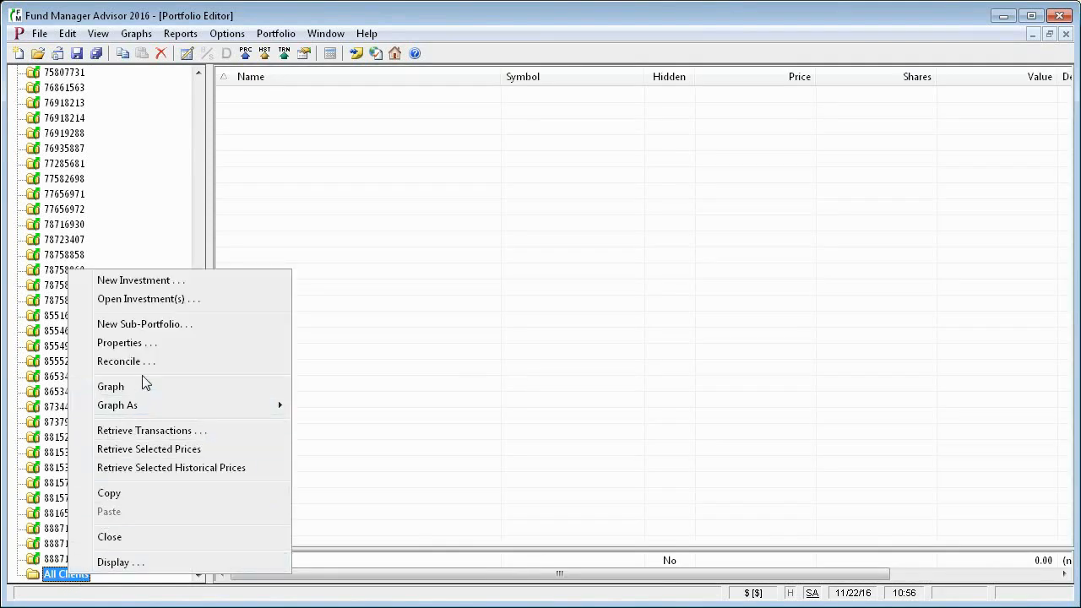
pyautogui.click(144, 324)
pyautogui.write('John Doe')
pyautogui.click(620, 539)
# Create a second client sub-portfolio under All Clients, entering the other client's full name as the portfolio name.
pyautogui.rightClick(80, 564)
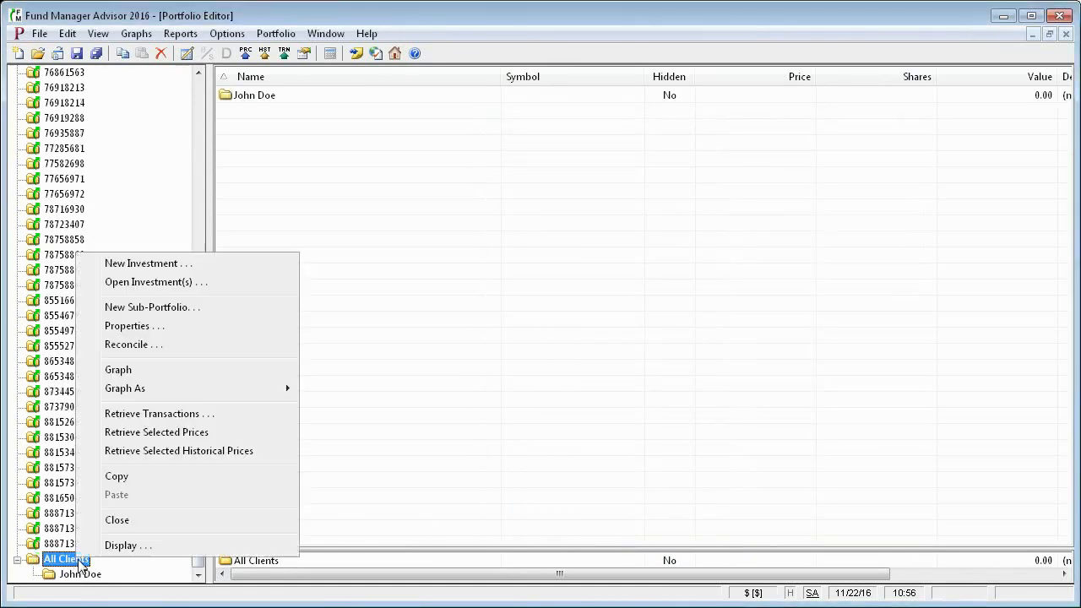
pyautogui.click(152, 310)
pyautogui.write('Mary Smith')
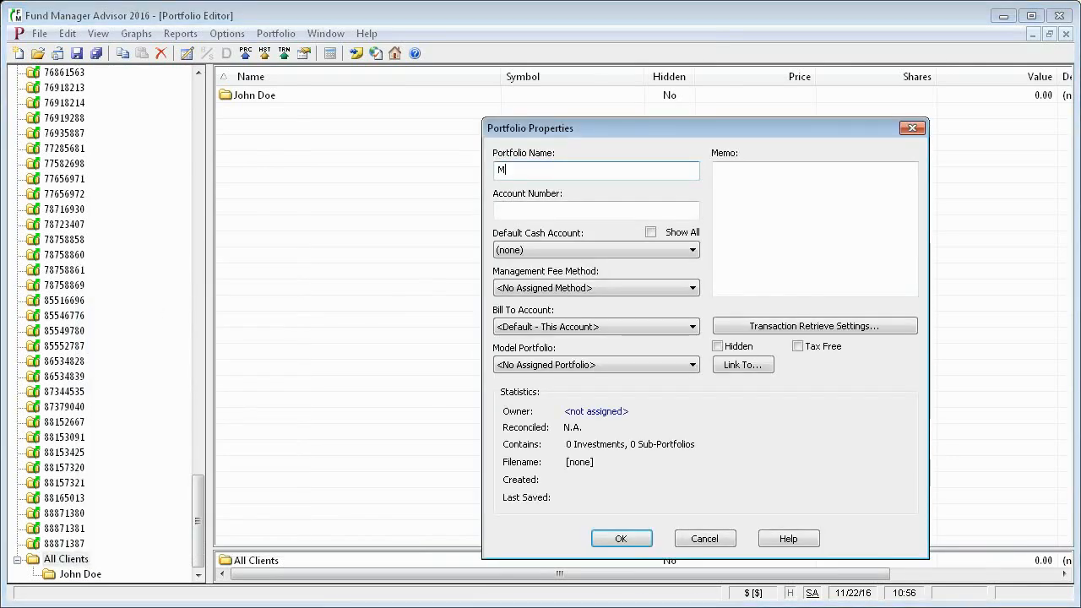
pyautogui.press('Return')
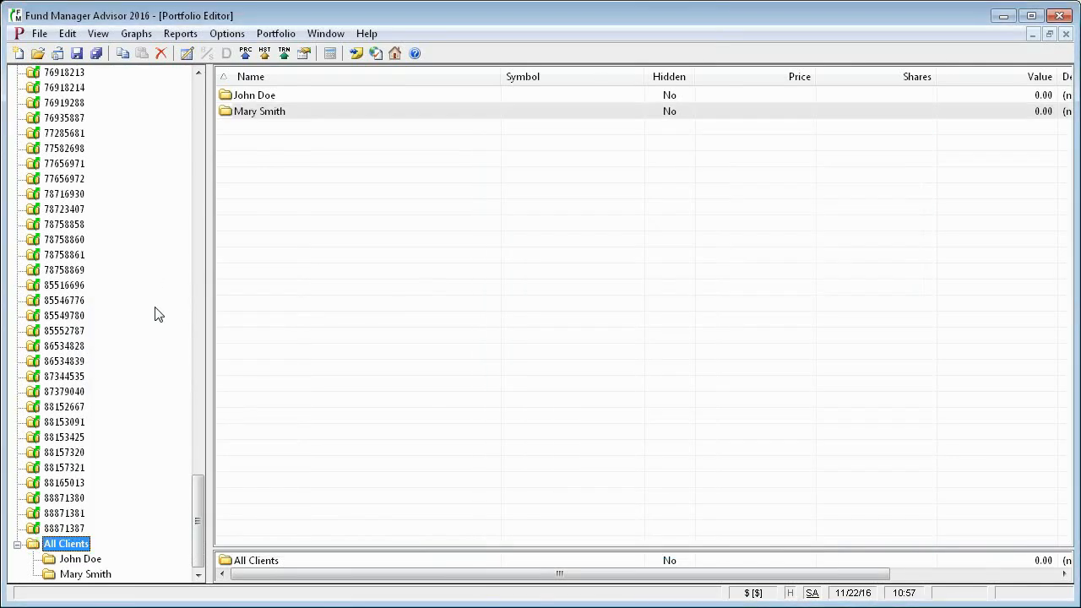
# Move the second, fifth and ninth accounts listed in the Master Portfolio into the first client's sub-portfolio under All Clients.
pyautogui.moveTo(196, 522); pyautogui.dragTo(99, 94)
pyautogui.click(63, 73)
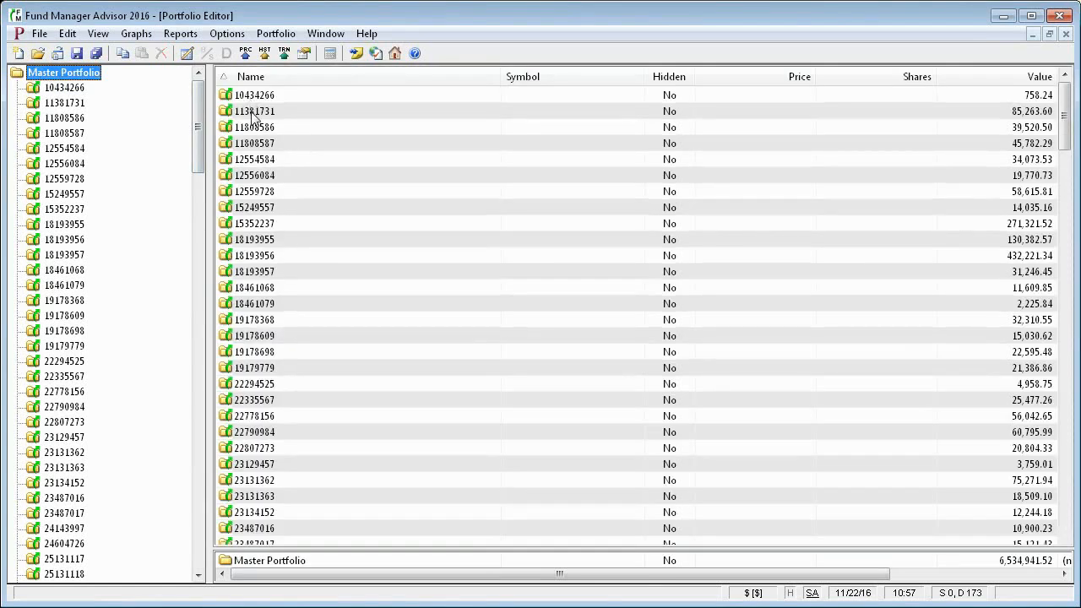
pyautogui.click(255, 111)
pyautogui.keyDown('ctrl'); pyautogui.click(270, 162); pyautogui.keyUp('ctrl')
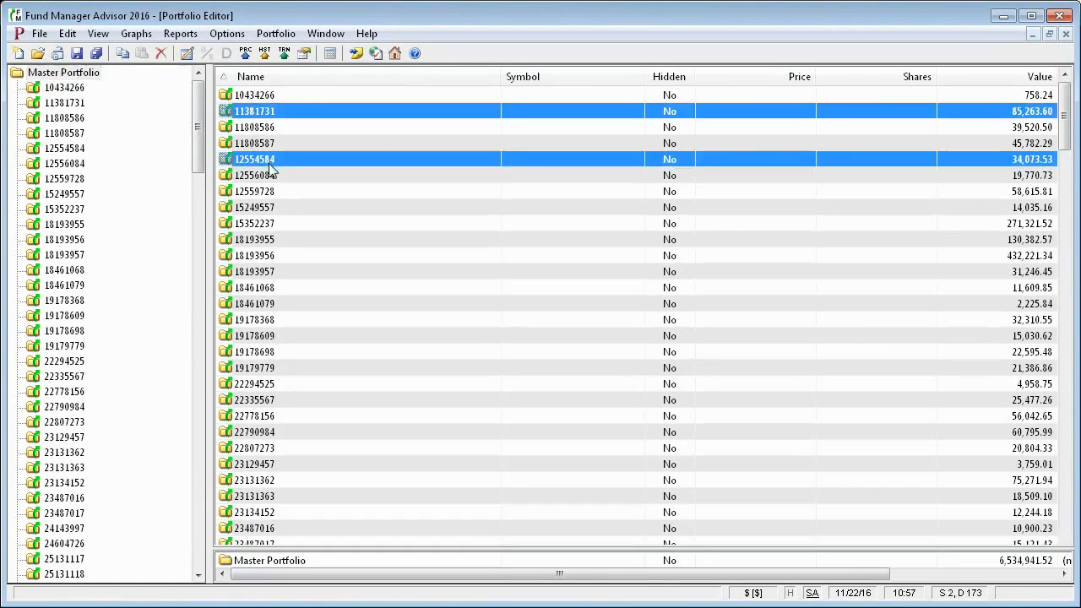
pyautogui.keyDown('ctrl'); pyautogui.click(264, 225); pyautogui.keyUp('ctrl')
pyautogui.moveTo(198, 144); pyautogui.dragTo(198, 528)
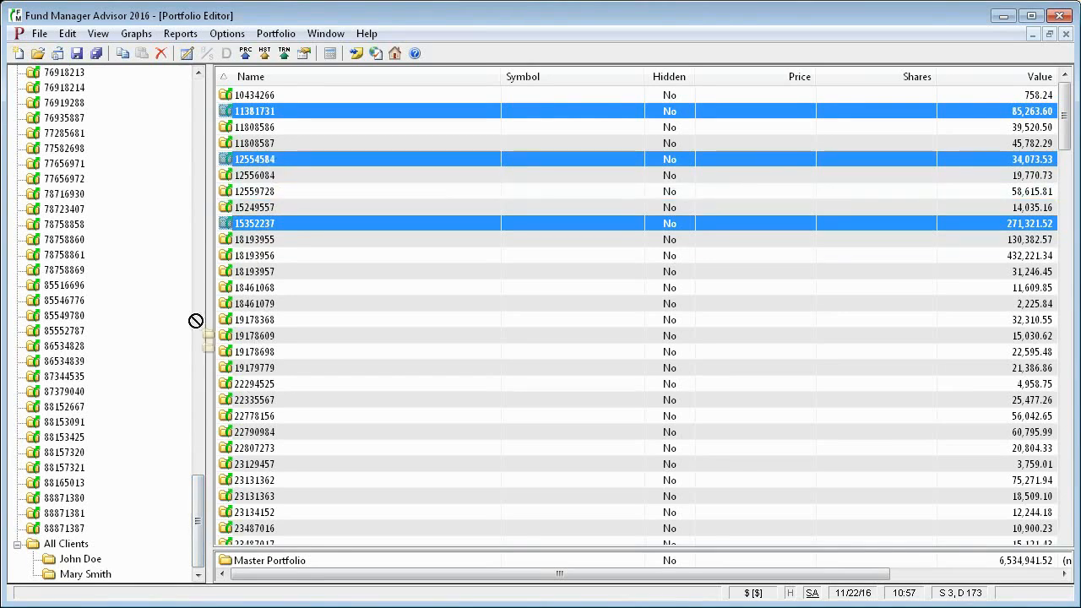
pyautogui.click(77, 560)
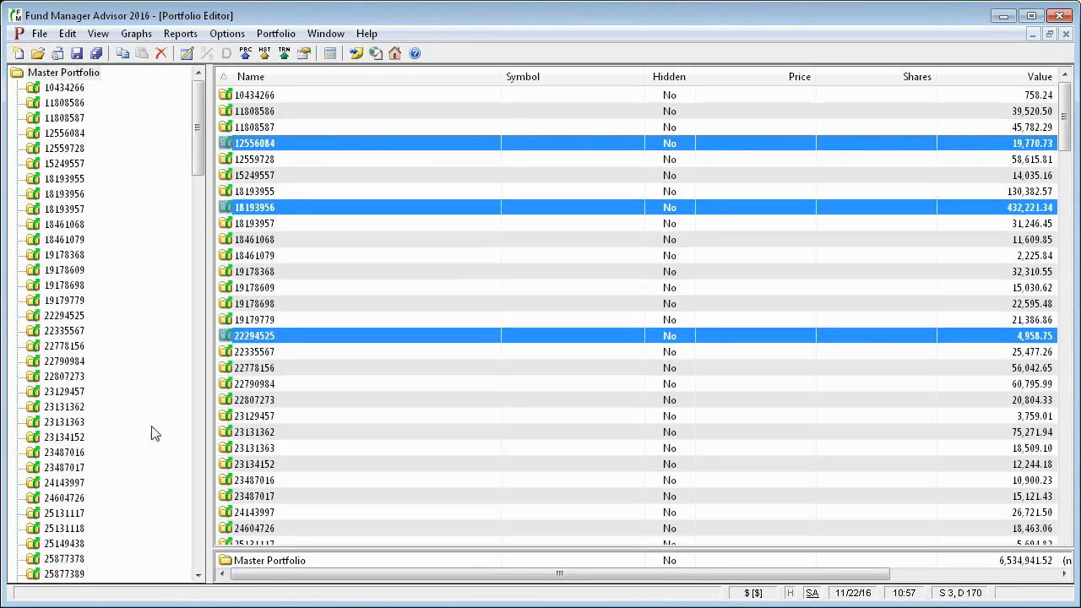
# Expand the first client's sub-portfolio and view the contents of its first account, the client's portfolio and All Clients.
pyautogui.click(76, 78)
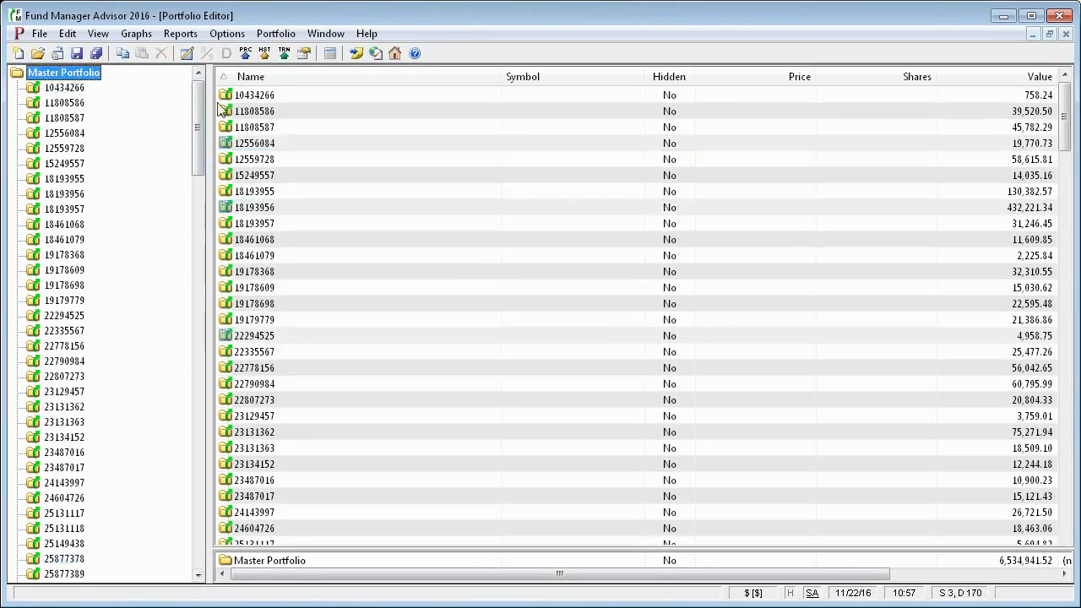
pyautogui.moveTo(200, 152); pyautogui.dragTo(174, 574)
pyautogui.click(18, 574)
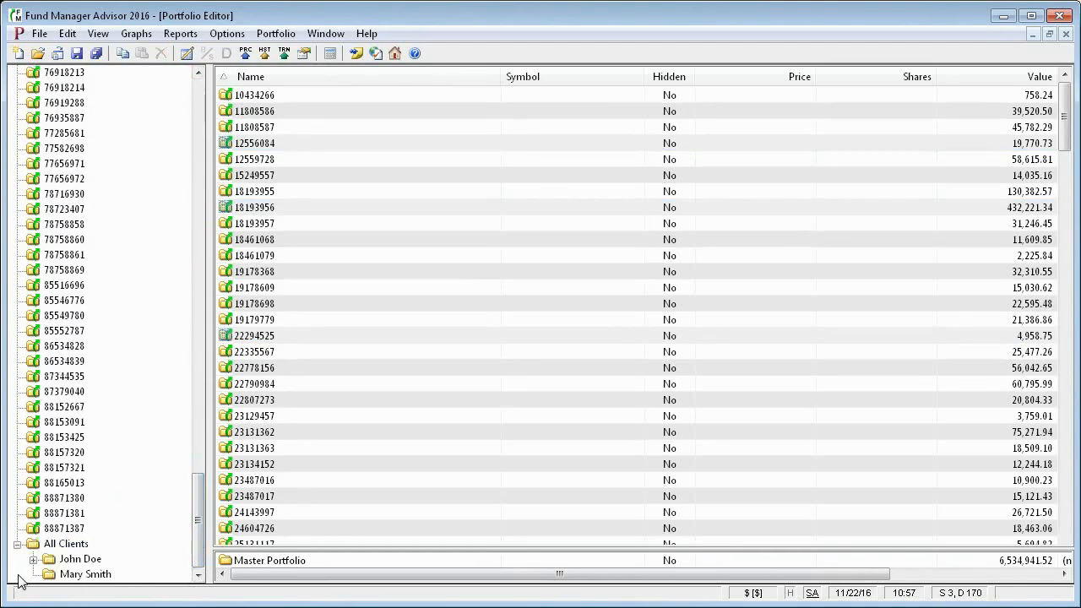
pyautogui.click(33, 559)
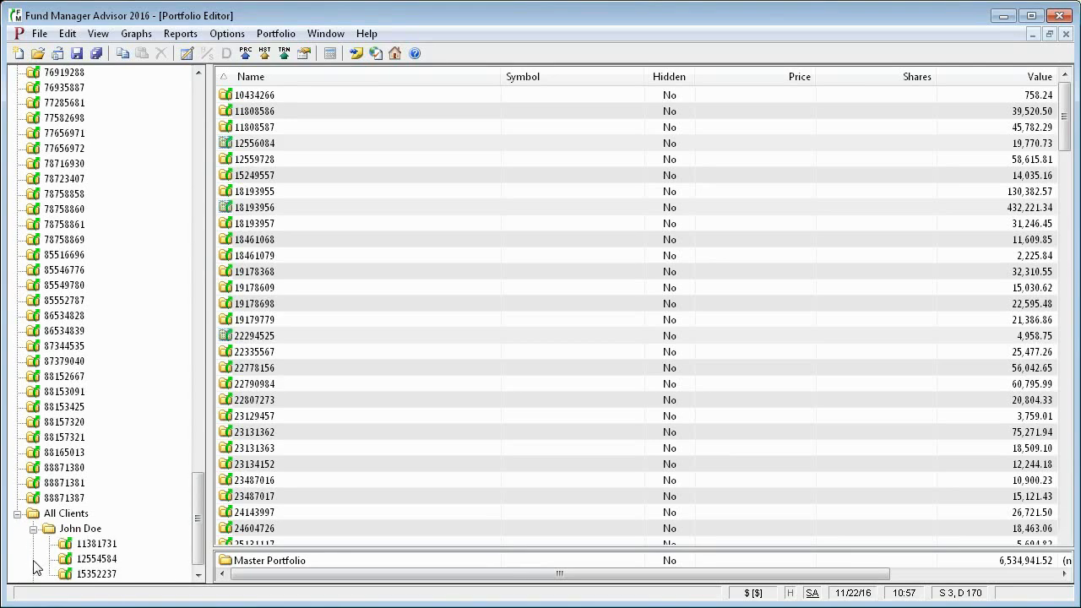
pyautogui.click(106, 545)
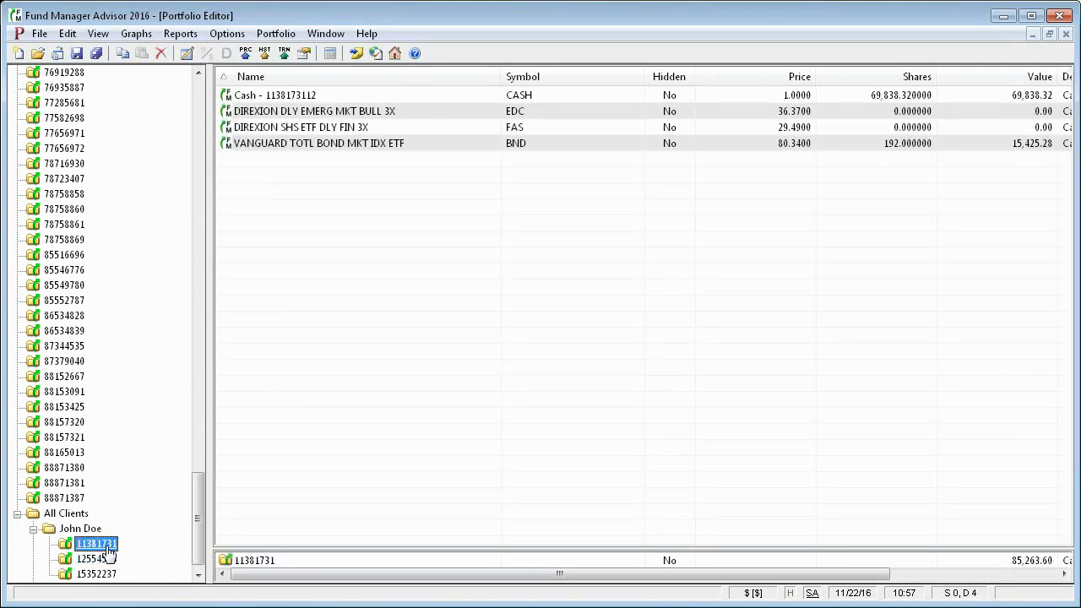
pyautogui.click(85, 530)
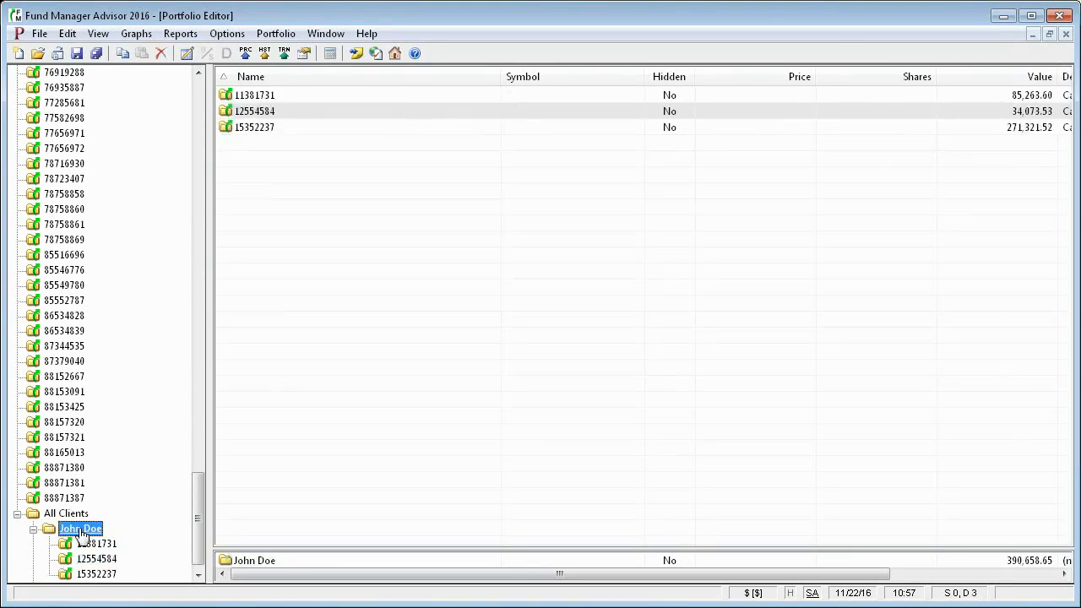
pyautogui.click(71, 515)
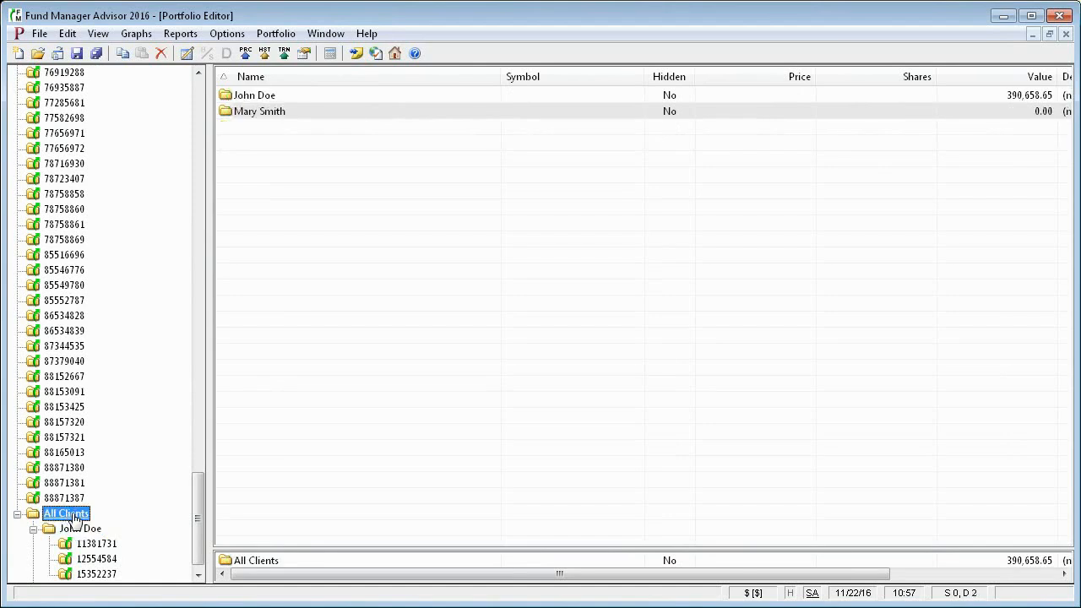
# Rename the first account in the first client's sub-portfolio to the client's full name followed by IRA, keeping its account number.
pyautogui.click(93, 545)
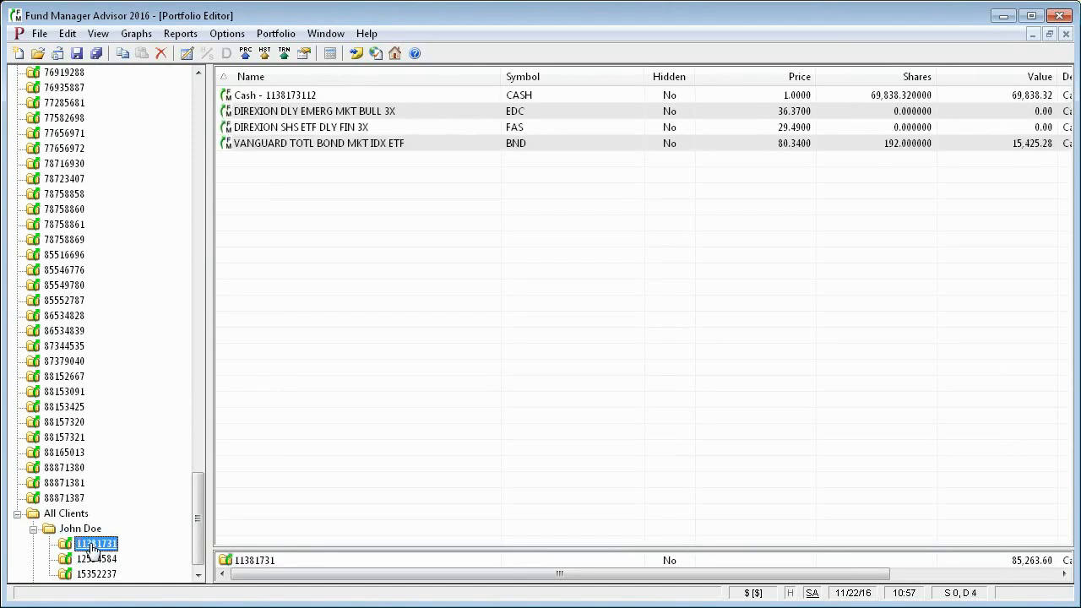
pyautogui.rightClick(92, 547)
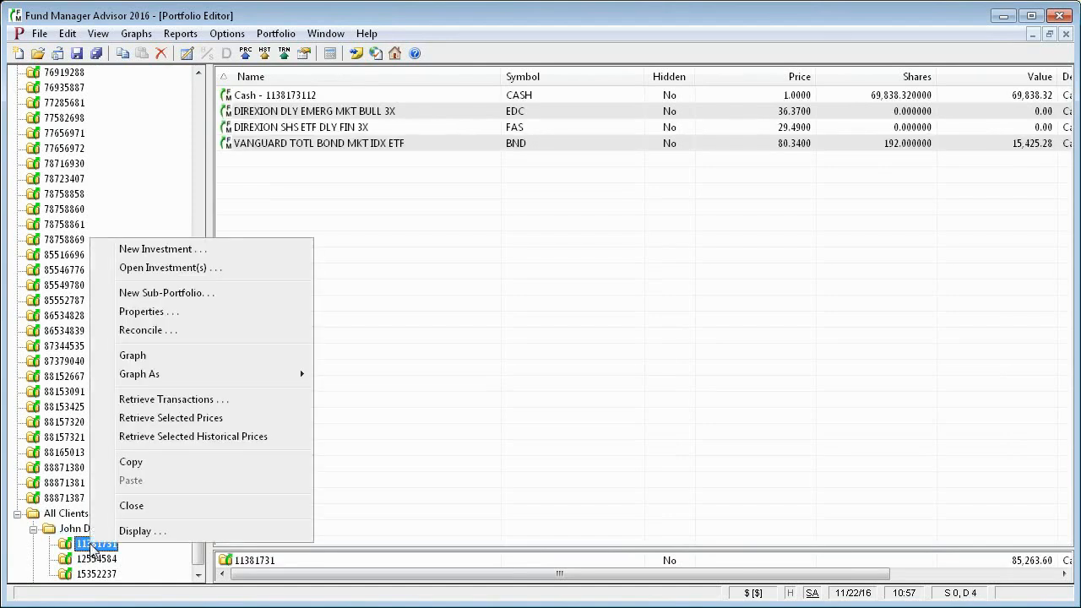
pyautogui.click(163, 313)
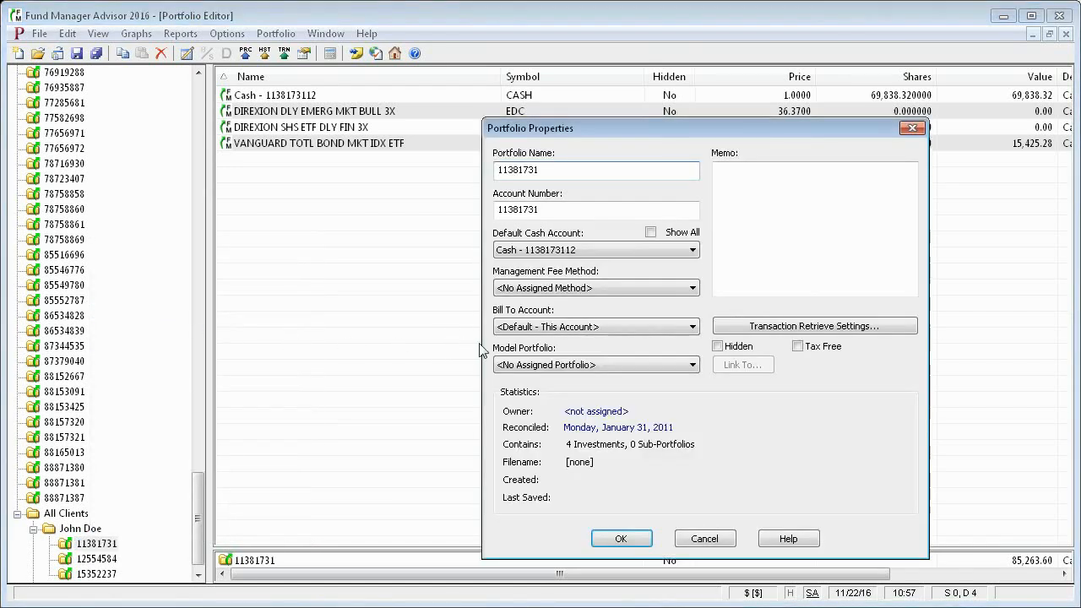
pyautogui.click(549, 210)
pyautogui.moveTo(549, 210); pyautogui.dragTo(434, 212)
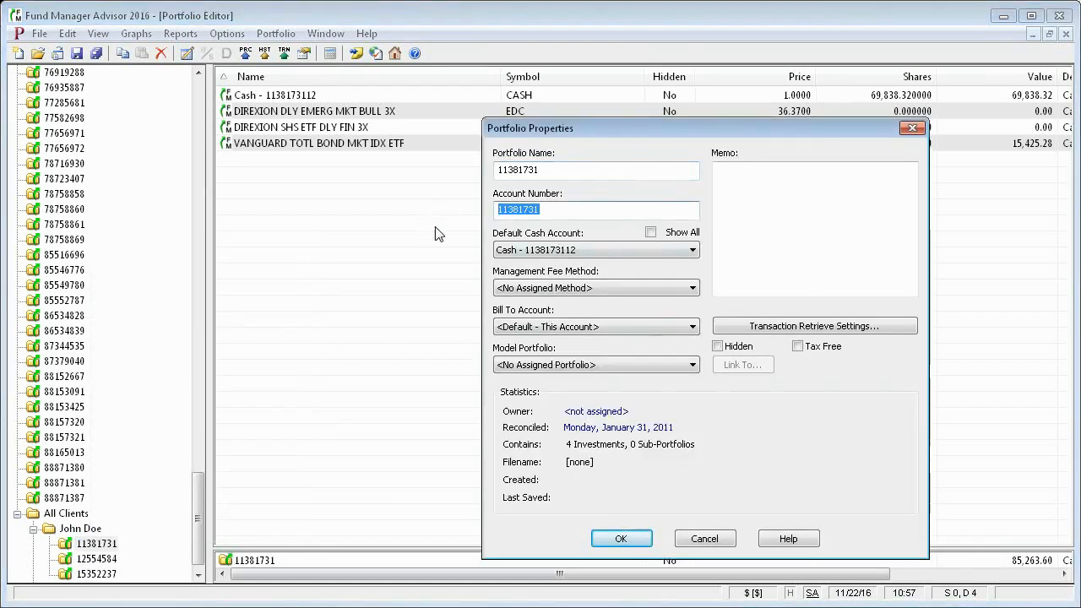
pyautogui.hotkey('shift', 'Tab')
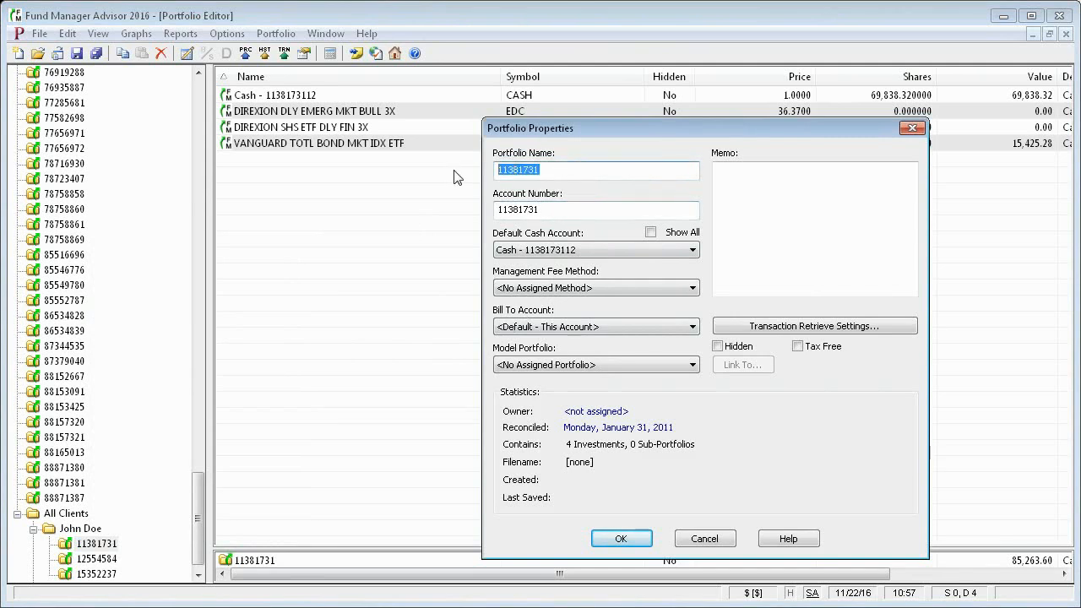
pyautogui.write('John Doe IRA')
pyautogui.click(626, 539)
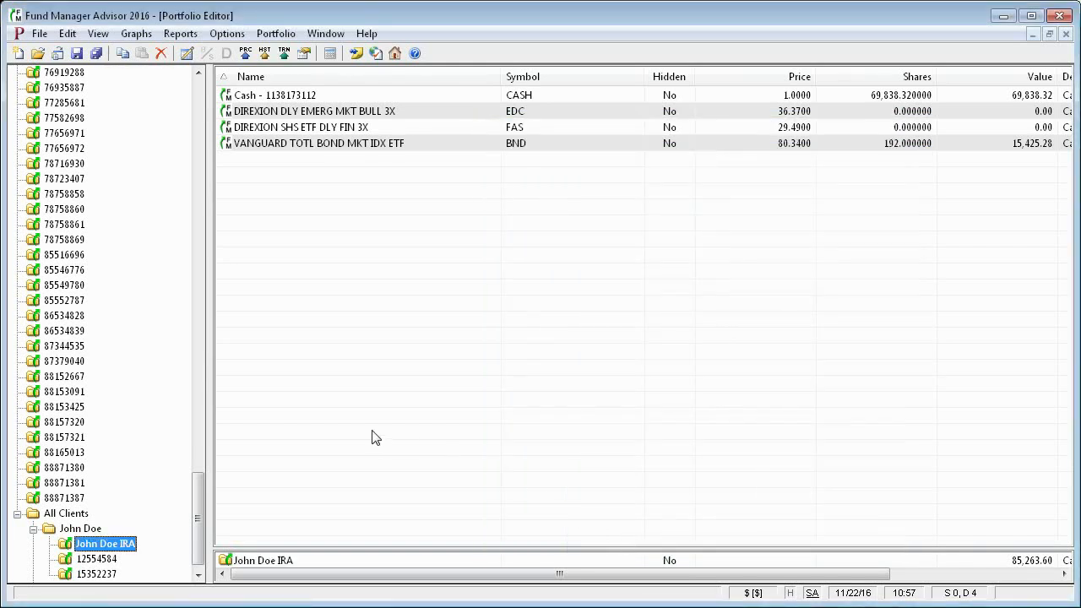